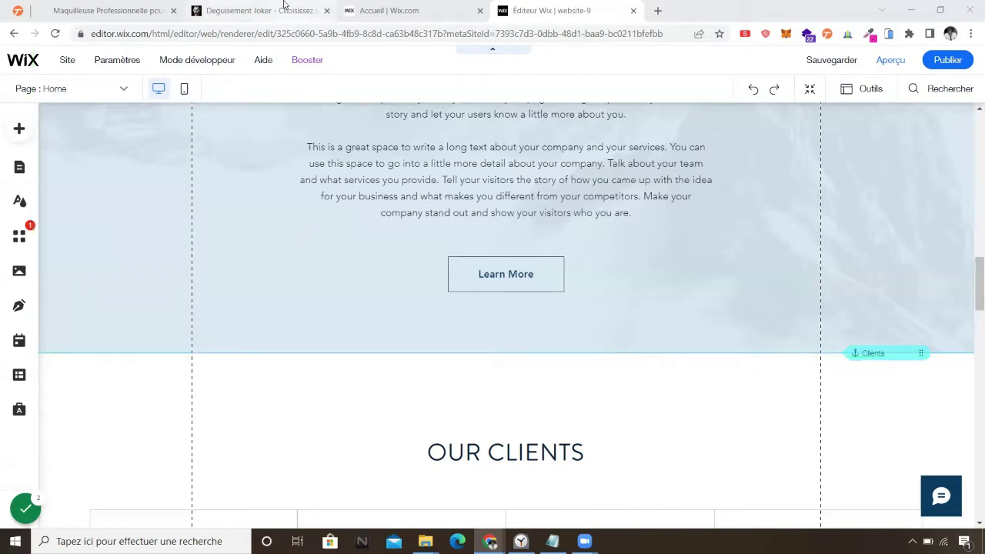
# Step: Check how the Déguisement Joker site adapts by shrinking and widening the browser window, and restore the full-size window
pyautogui.click(258, 10)
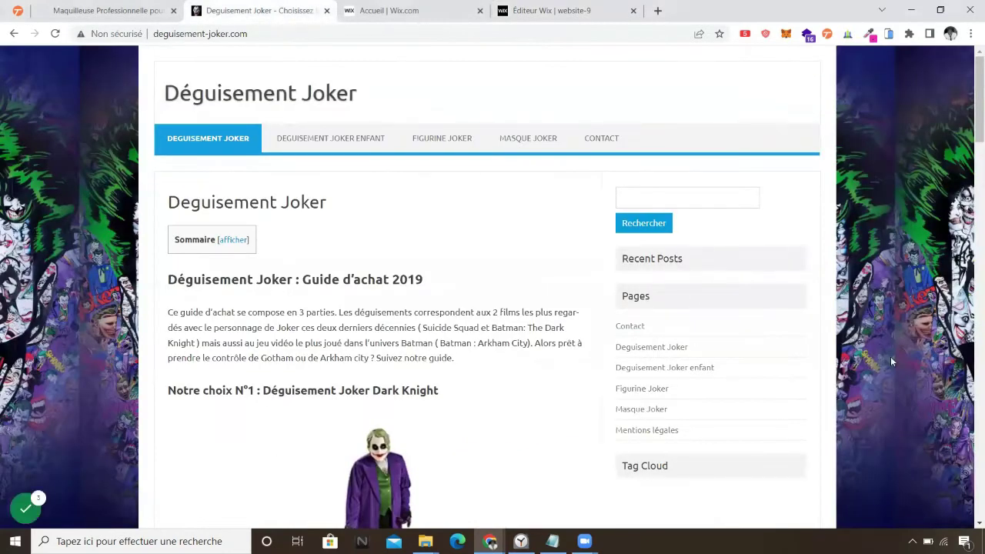
pyautogui.click(940, 10)
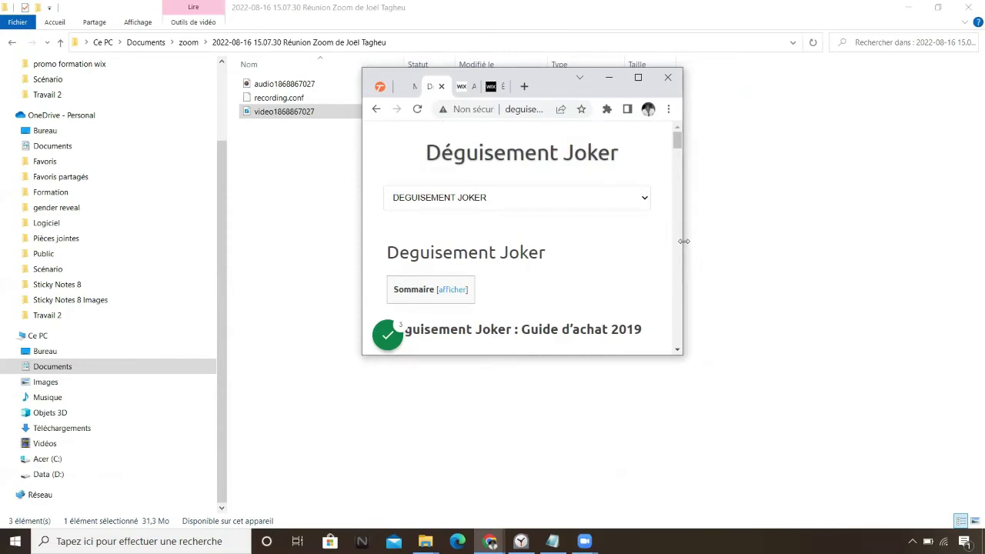
pyautogui.moveTo(683, 240); pyautogui.dragTo(857, 246)
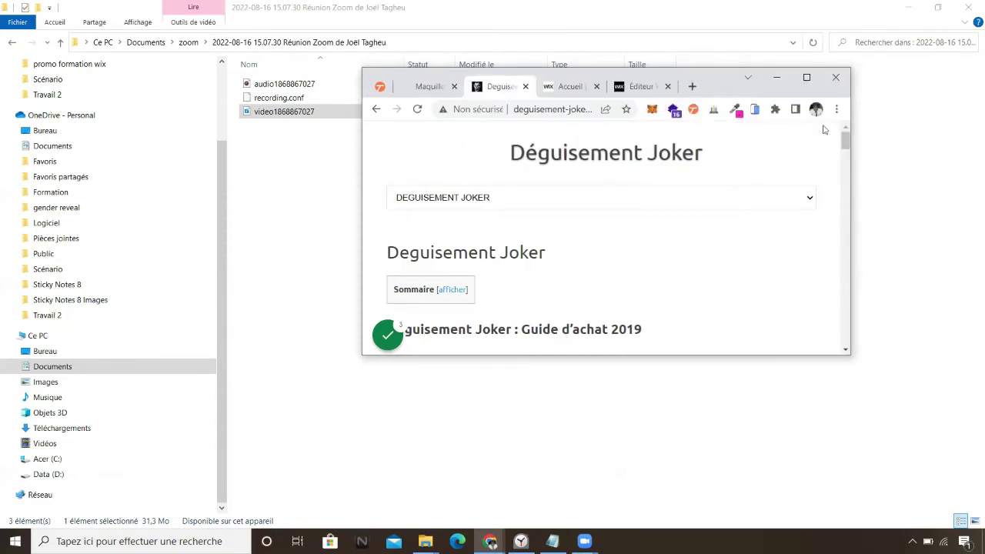
pyautogui.click(804, 77)
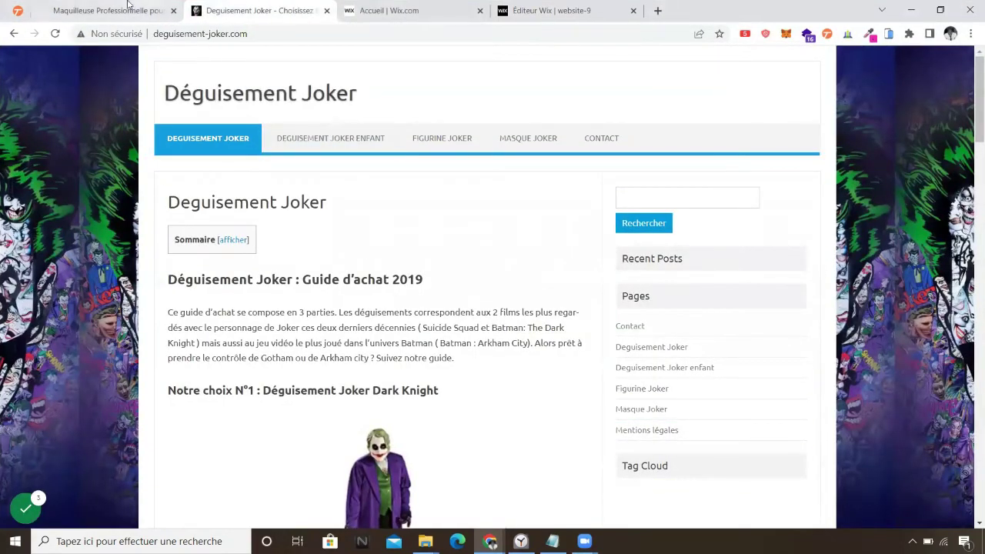
# Step: Check how the makeup artist's website reacts to a smaller, slightly widened browser window, and restore the full-size window
pyautogui.click(107, 10)
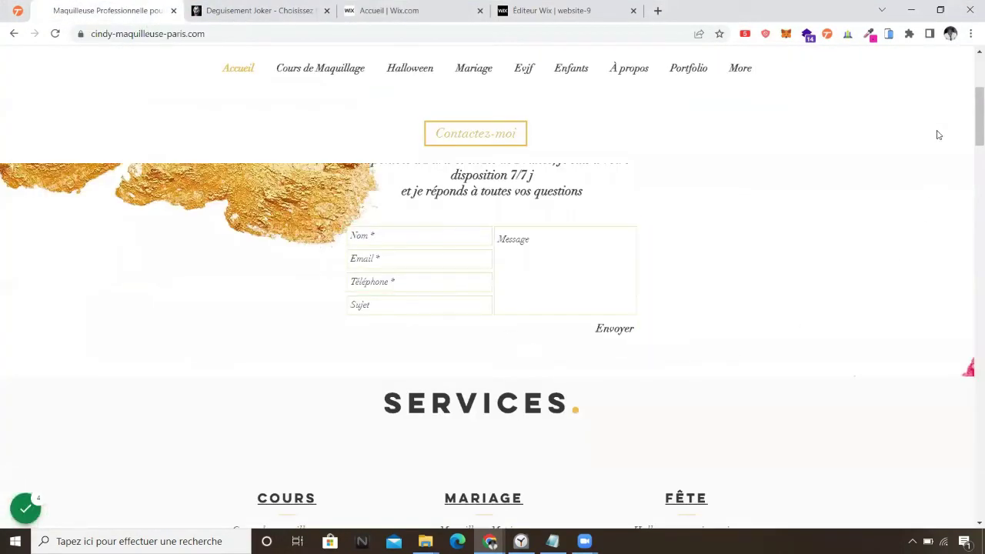
pyautogui.click(940, 11)
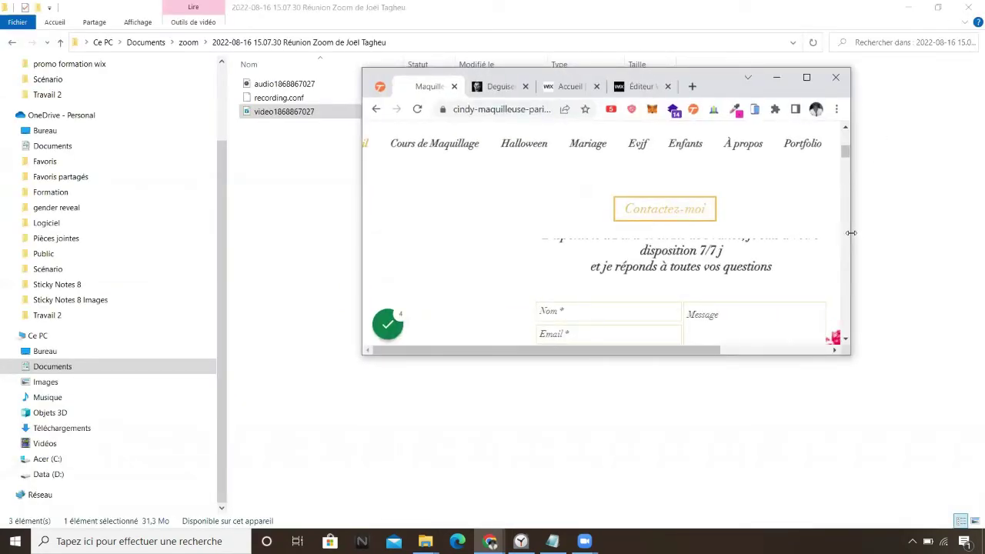
pyautogui.moveTo(850, 232); pyautogui.dragTo(894, 224)
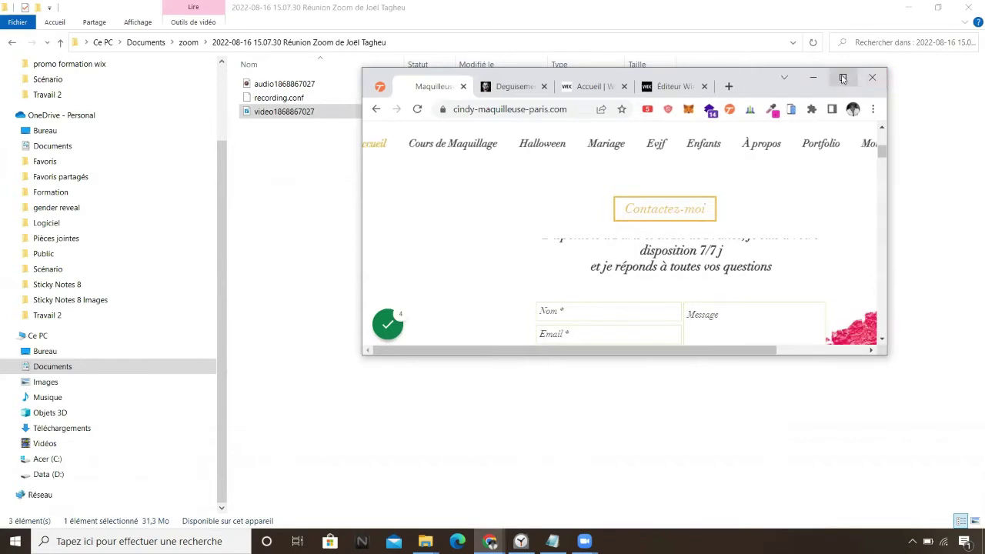
pyautogui.click(847, 78)
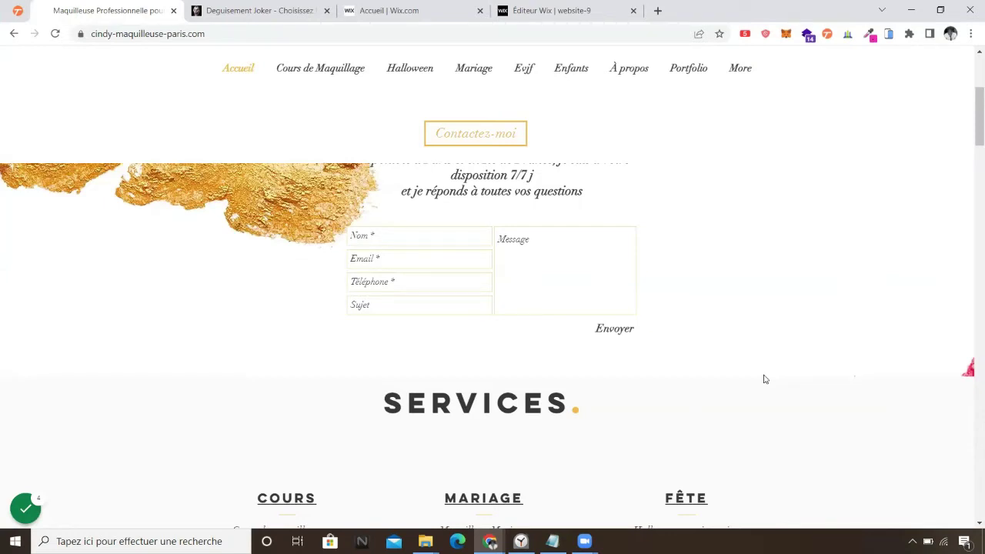
# Step: Examine the makeup artist's home page in the phone simulator, from the header through the services and portfolio to the footer links
pyautogui.click(889, 34)
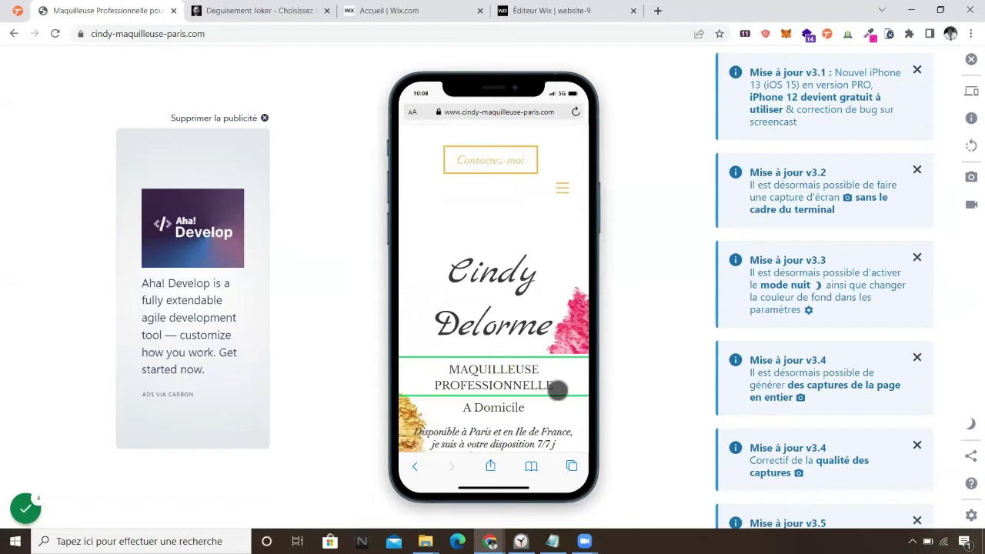
pyautogui.moveTo(559, 429); pyautogui.dragTo(550, 323)
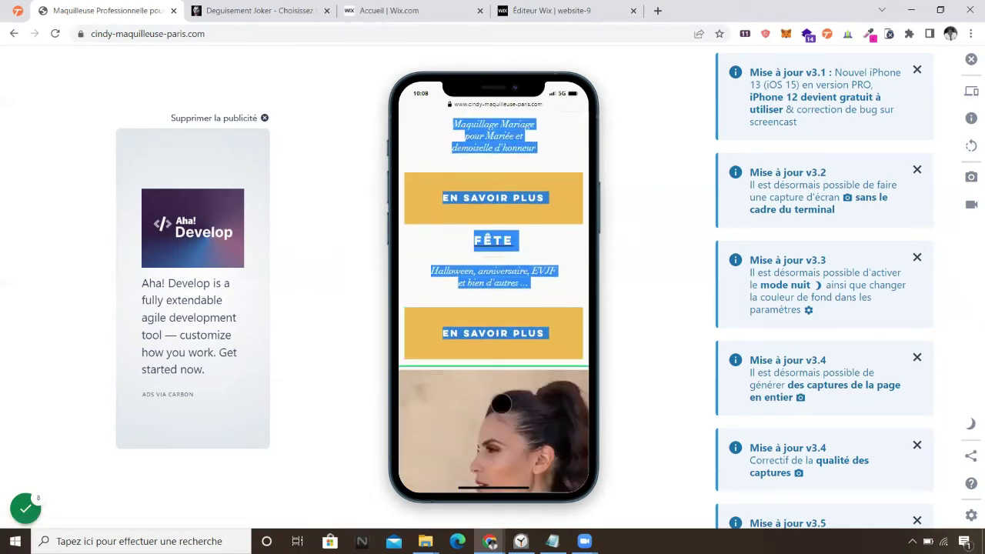
pyautogui.scroll(5, 501, 403)
pyautogui.scroll(-7, 501, 408)
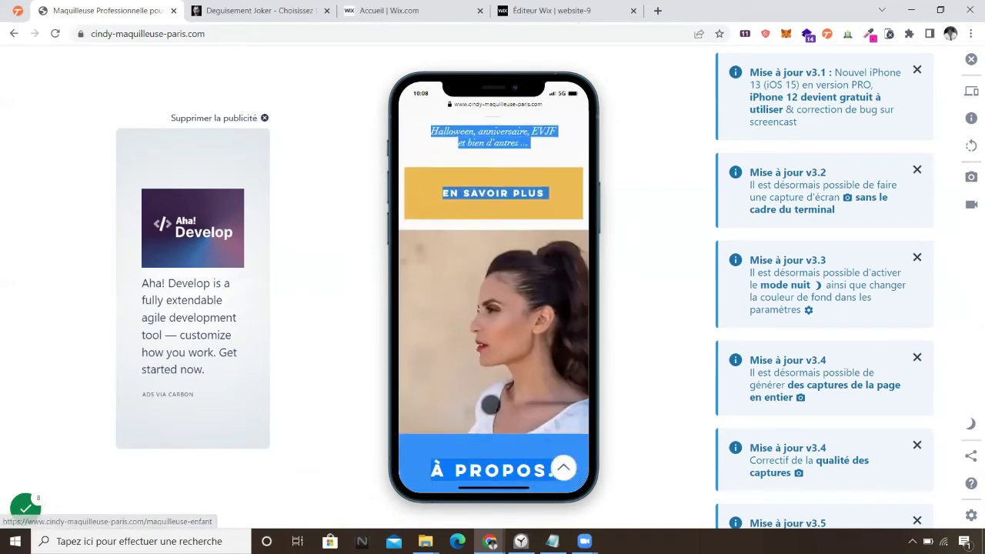
pyautogui.scroll(-10, 491, 403)
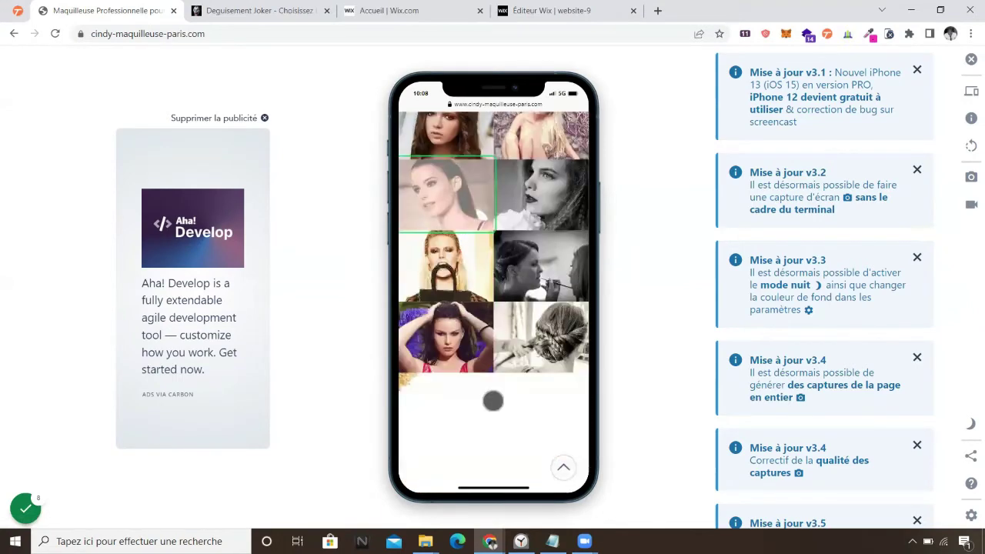
pyautogui.scroll(-5, 493, 401)
pyautogui.scroll(8, 493, 401)
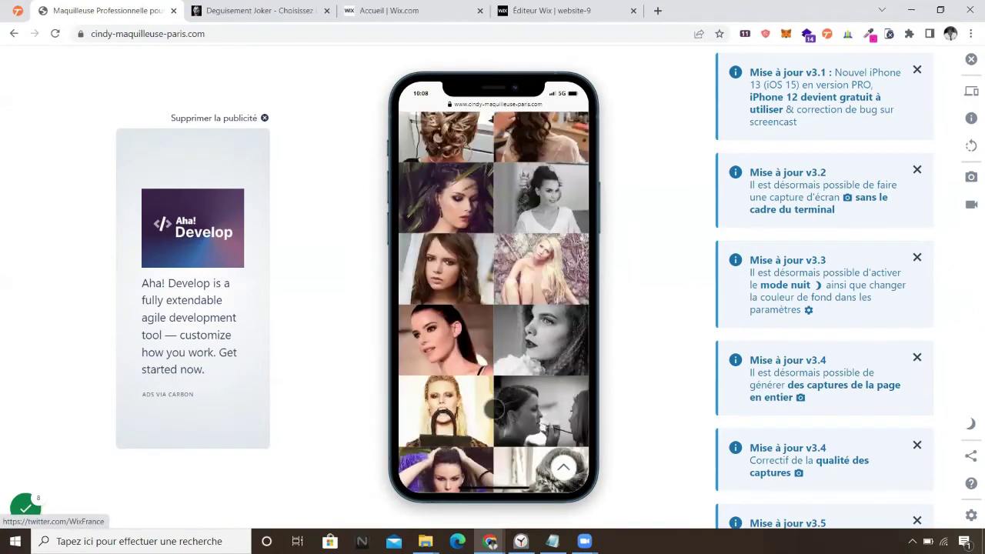
pyautogui.scroll(-12, 493, 410)
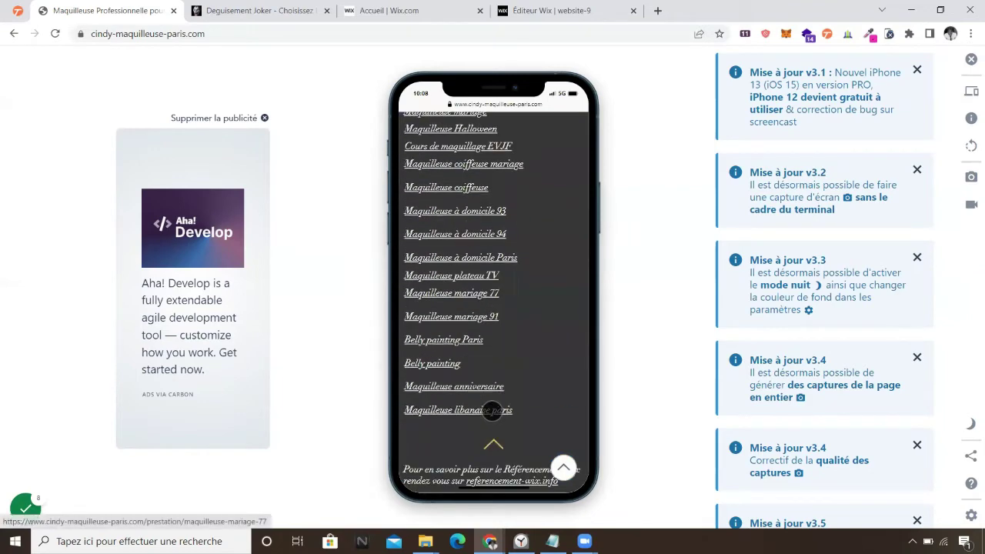
pyautogui.scroll(10, 492, 408)
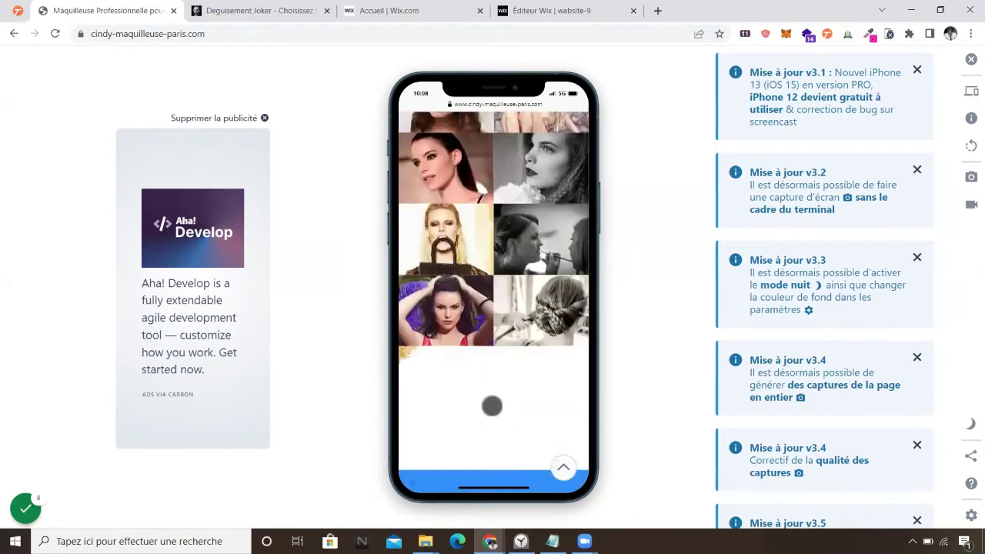
pyautogui.scroll(10, 491, 405)
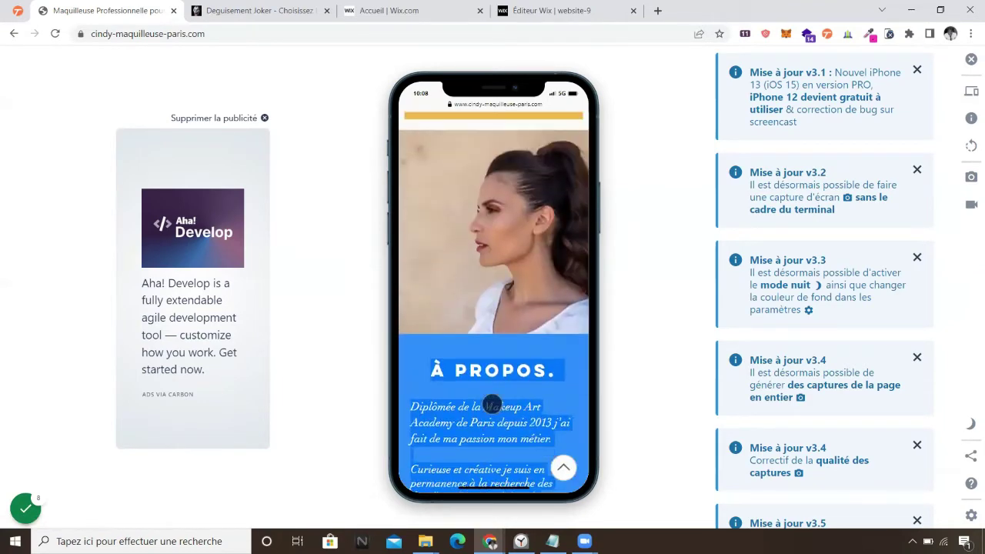
pyautogui.scroll(1, 492, 405)
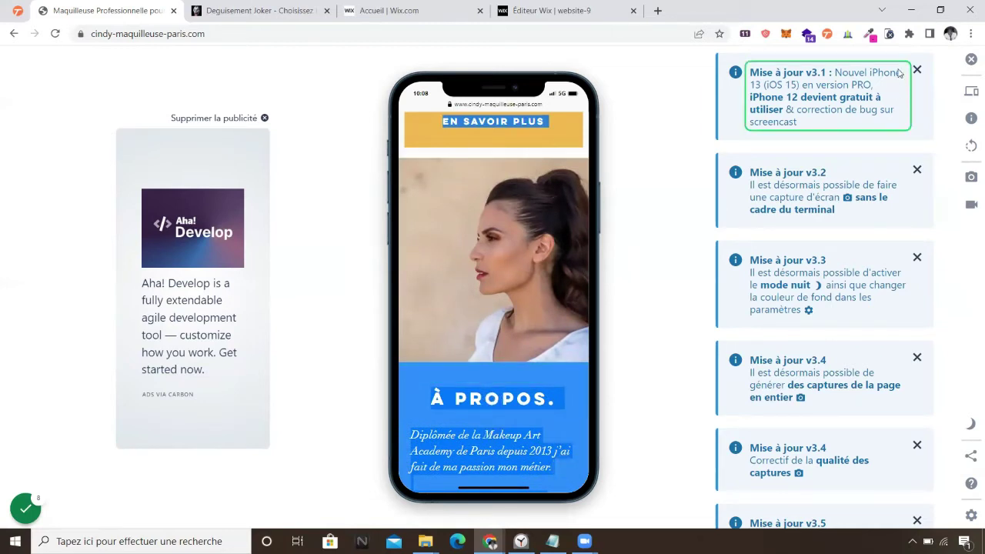
# Step: Turn off the phone simulation and look up the Simulateur téléphone mobile extension in the browser's extension list
pyautogui.click(888, 34)
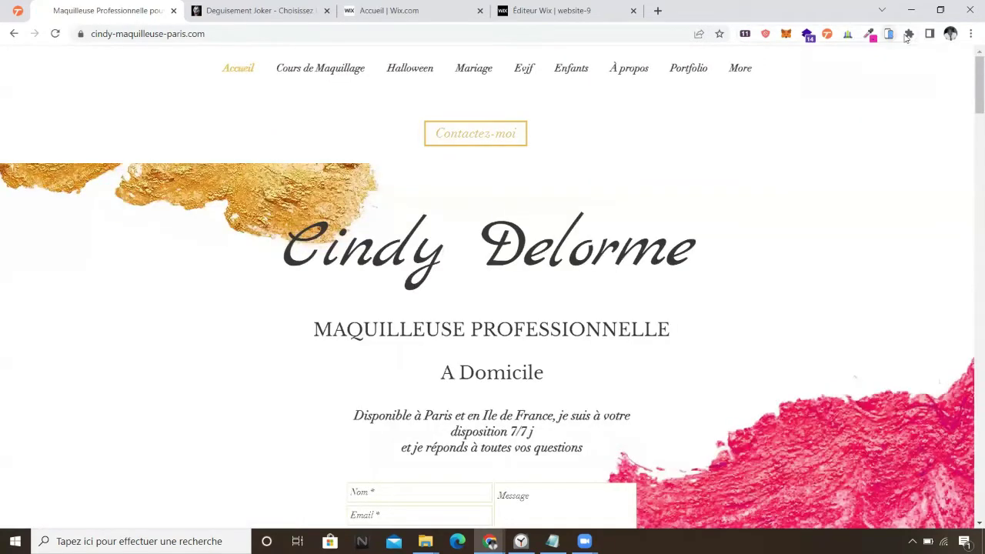
pyautogui.click(909, 34)
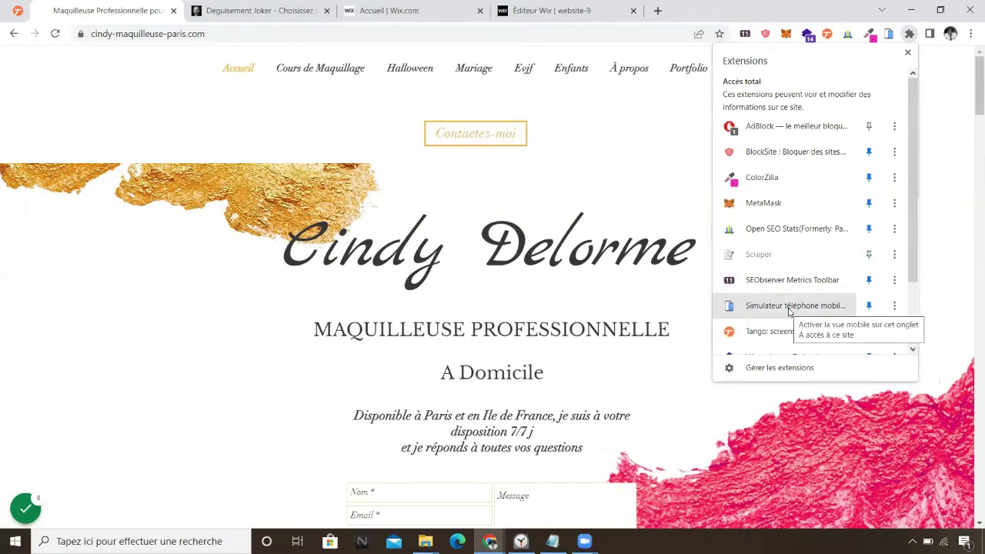
pyautogui.click(908, 52)
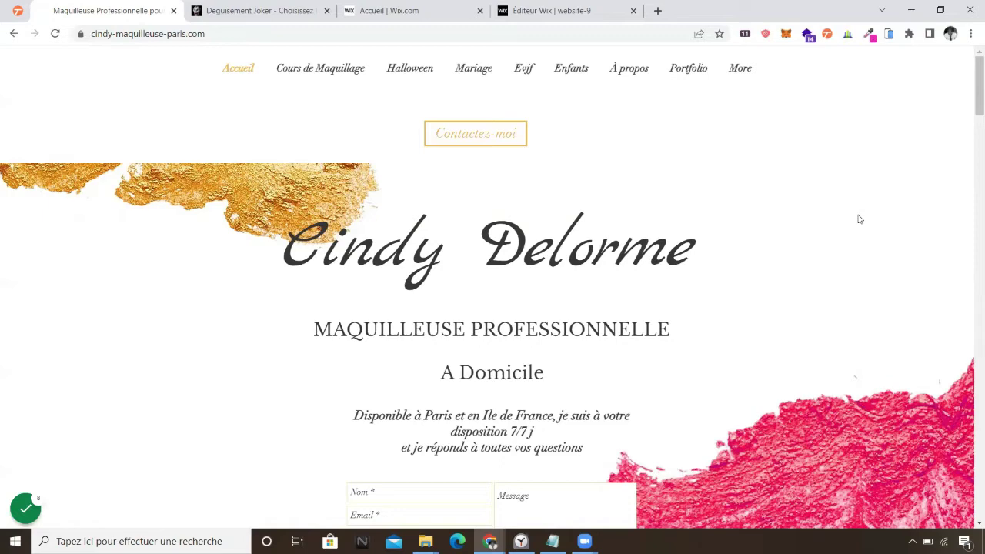
# Step: Return to the website-9 Wix editor and switch the Home page to the mobile version
pyautogui.click(543, 9)
pyautogui.scroll(6, 318, 392)
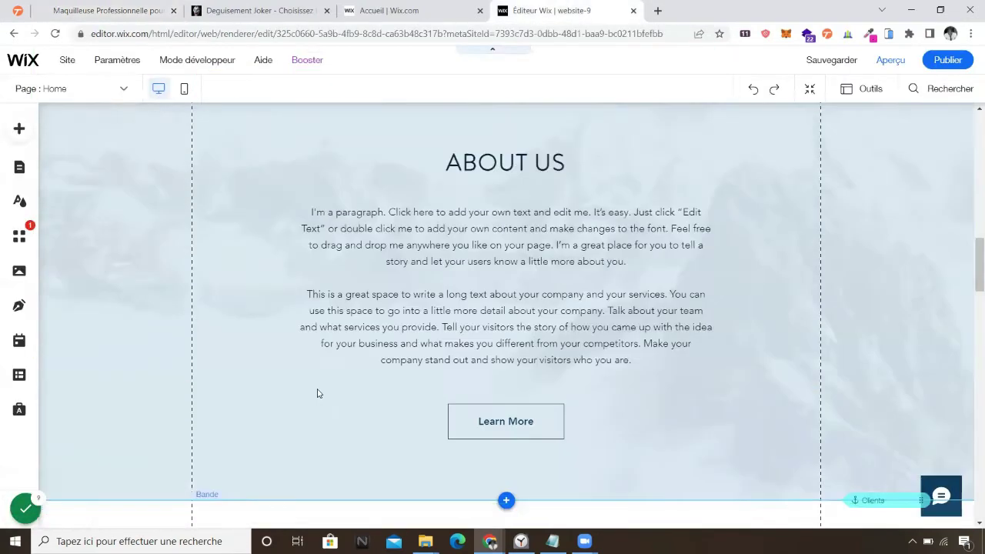
pyautogui.scroll(10, 319, 392)
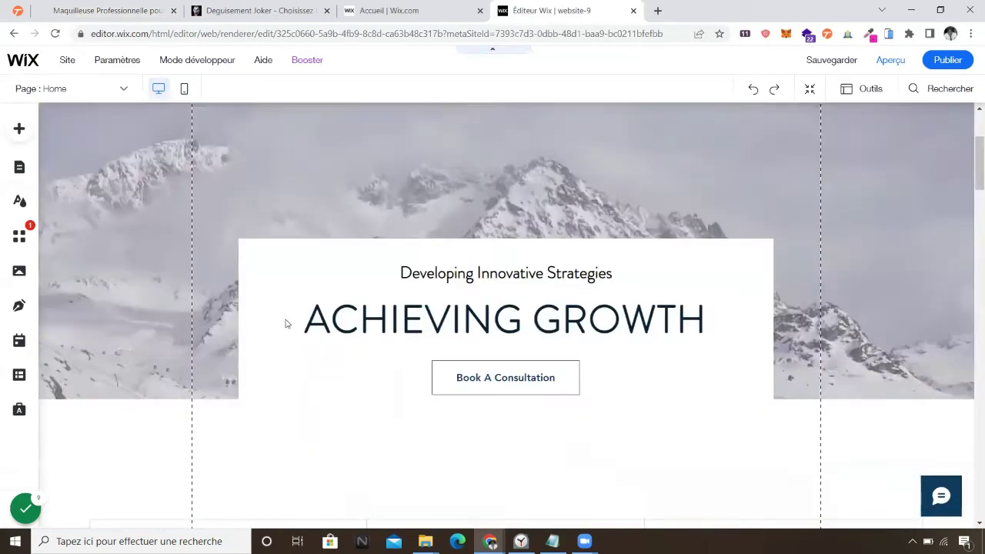
pyautogui.click(185, 90)
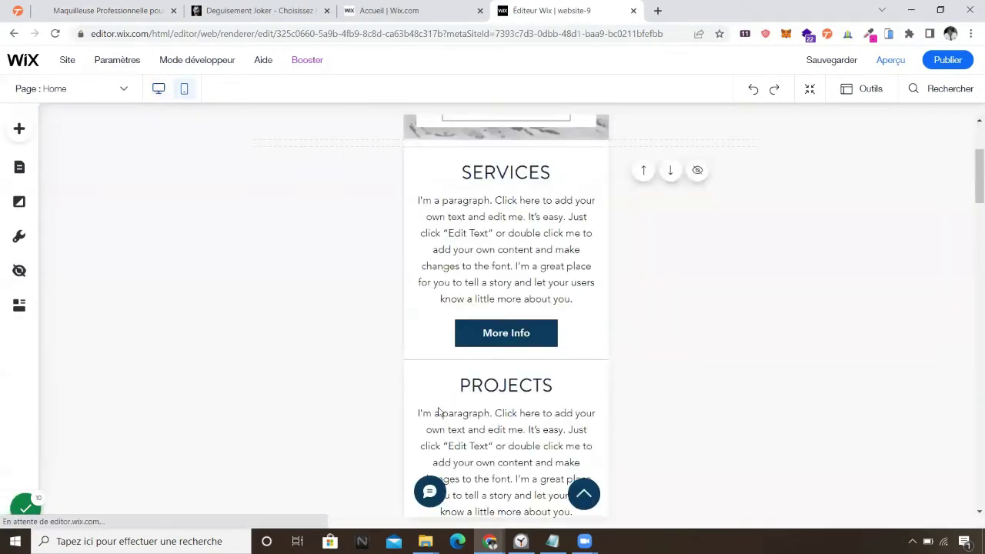
pyautogui.scroll(1, 580, 411)
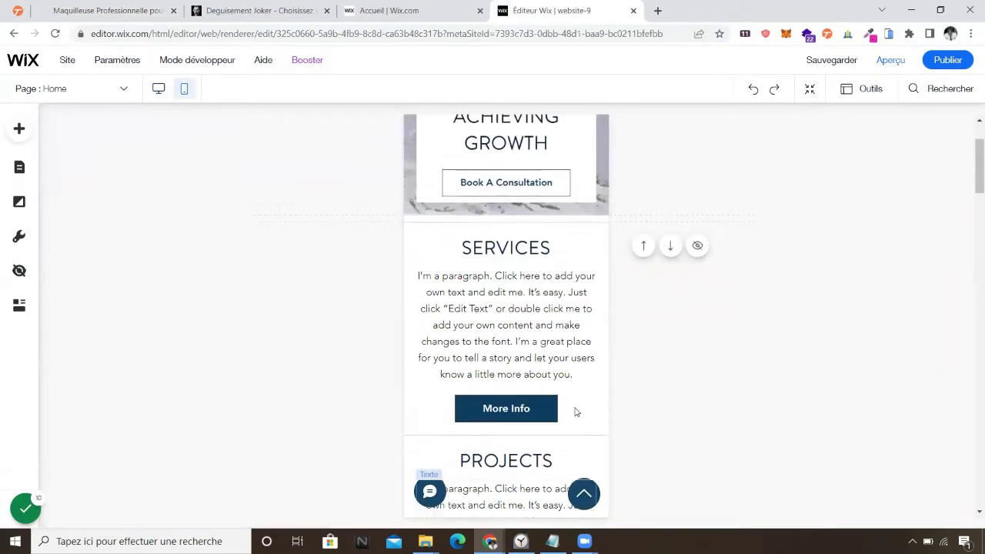
pyautogui.scroll(1, 576, 412)
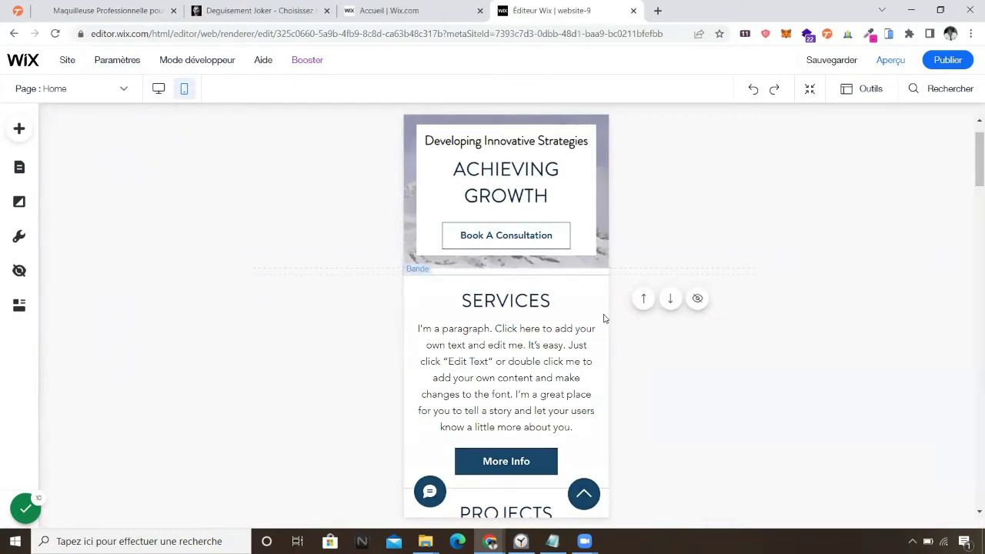
# Step: Move the Services section down one position and the About Us section up to directly below the header on mobile
pyautogui.click(670, 300)
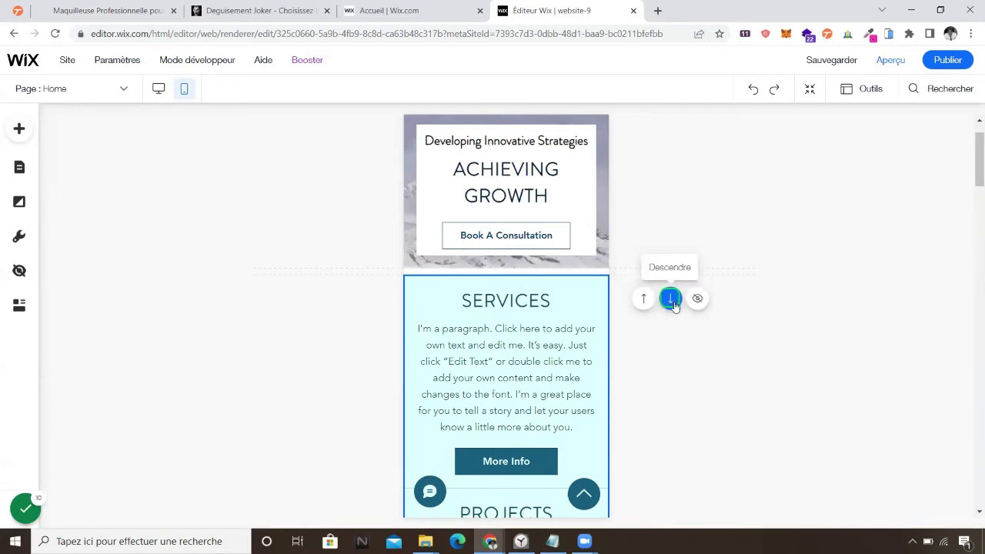
pyautogui.click(670, 300)
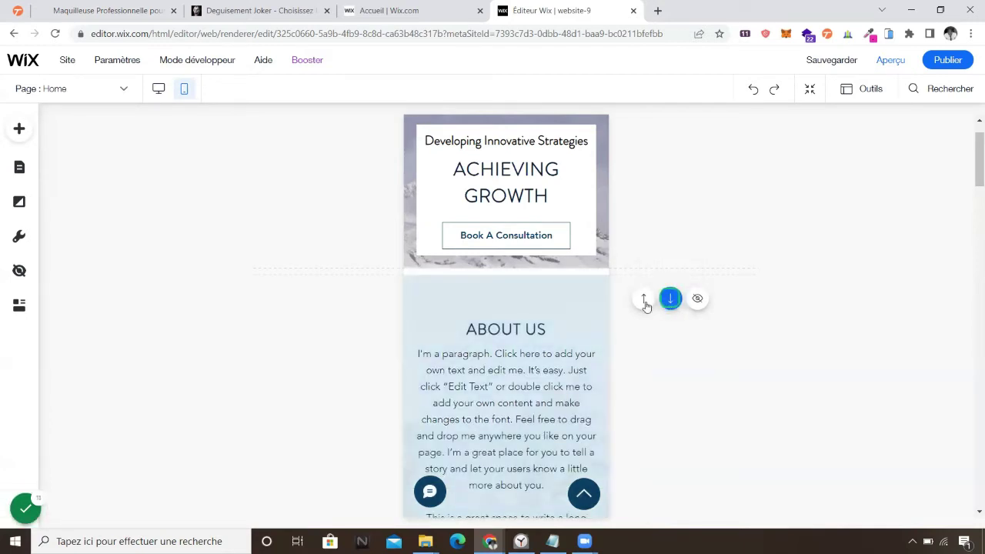
pyautogui.click(604, 328)
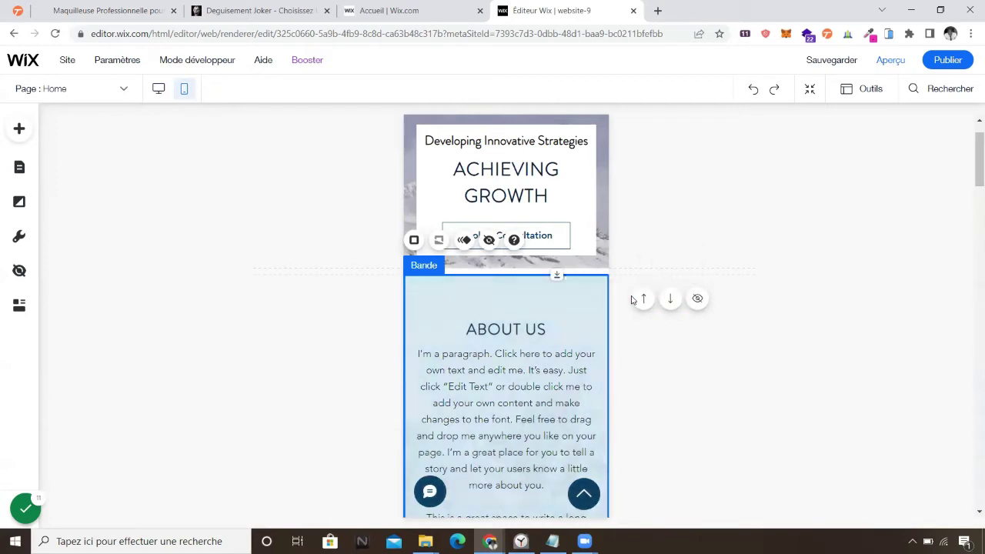
pyautogui.click(643, 299)
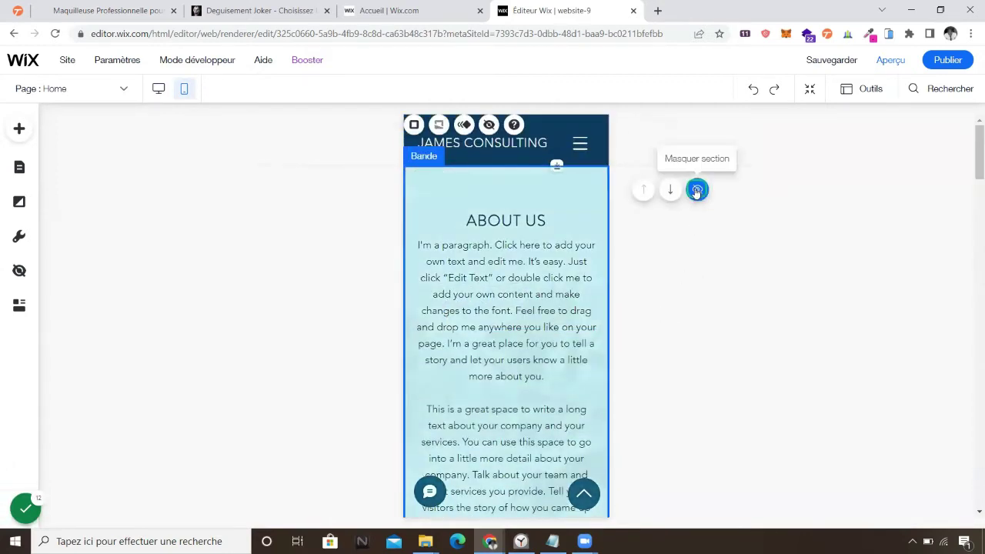
# Step: Hide the About Us section on mobile, show it again from the hidden elements, and close the hidden elements list
pyautogui.click(696, 190)
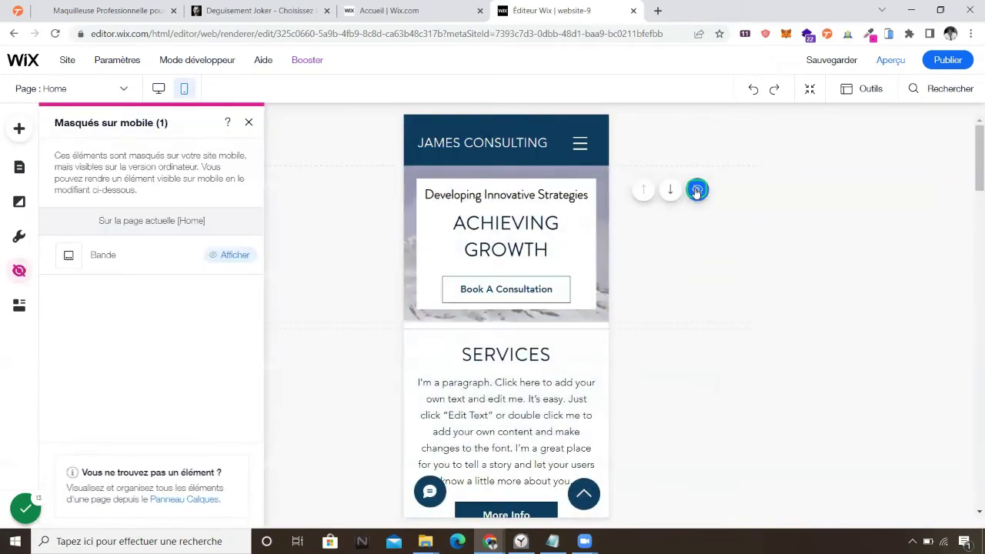
pyautogui.click(233, 256)
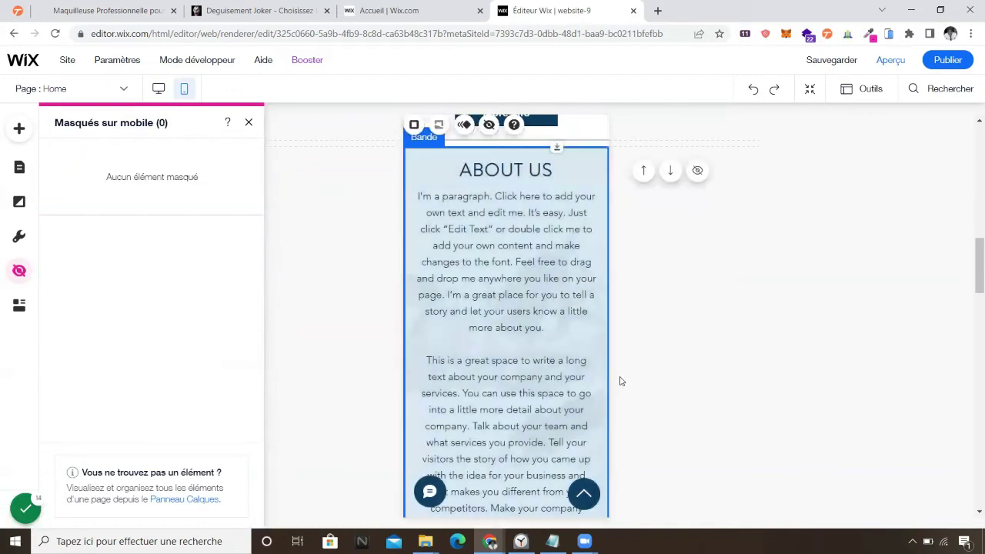
pyautogui.scroll(3, 618, 382)
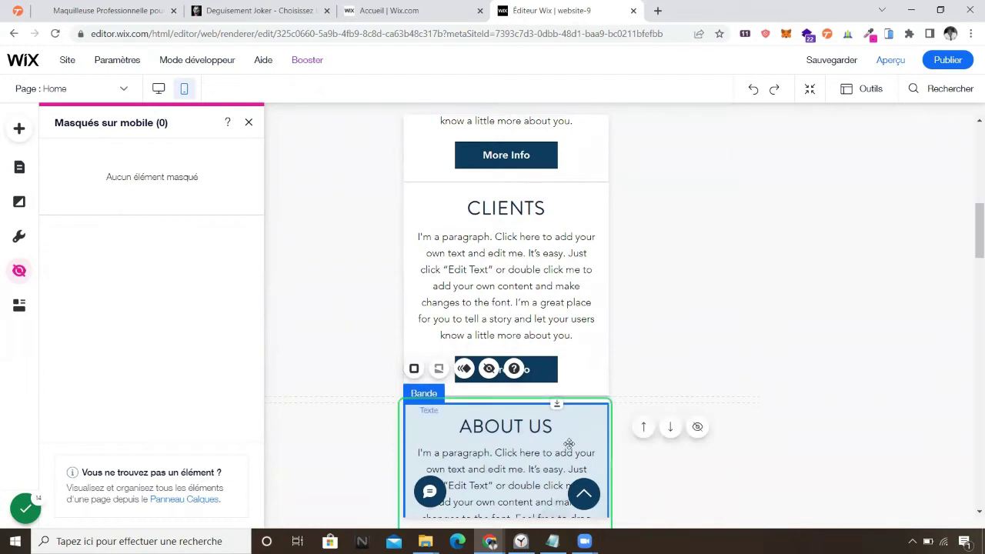
pyautogui.click(249, 124)
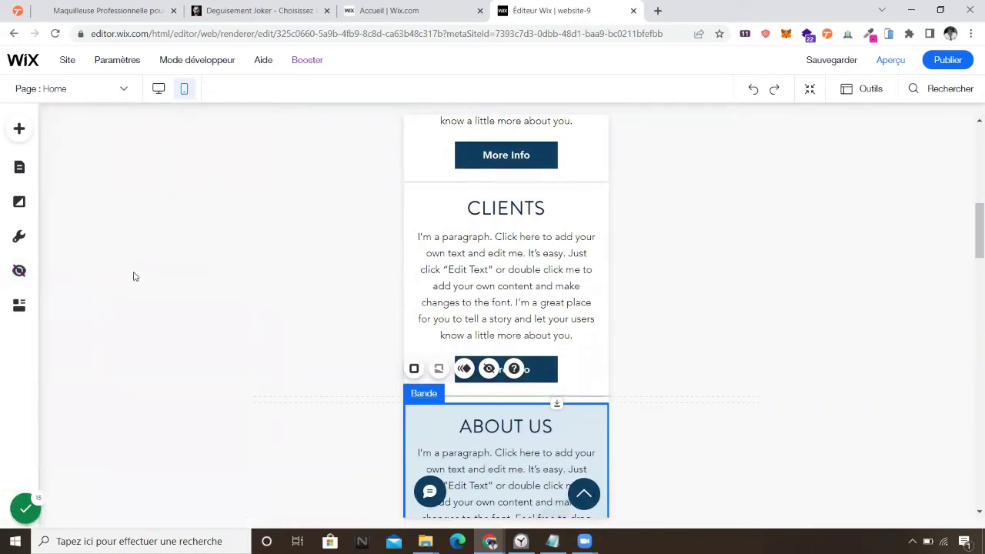
# Step: Change the mobile Haut de page button's icon to the thin chevron inside a white outlined circle
pyautogui.click(28, 243)
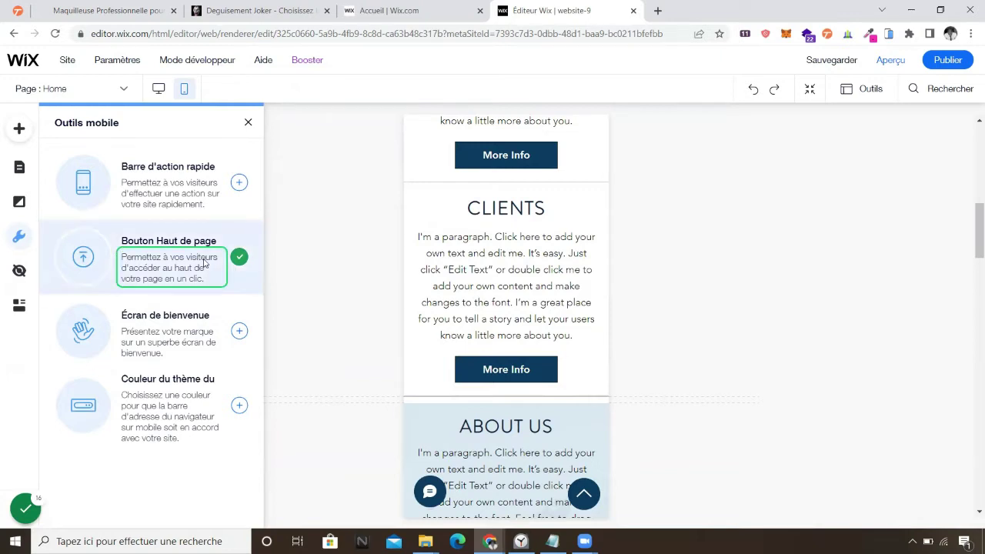
pyautogui.click(151, 246)
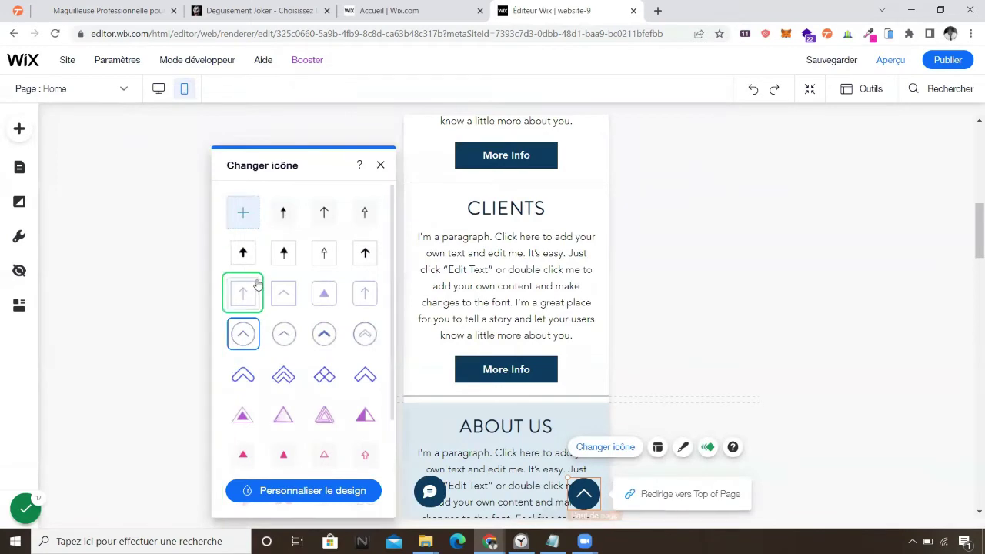
pyautogui.click(368, 381)
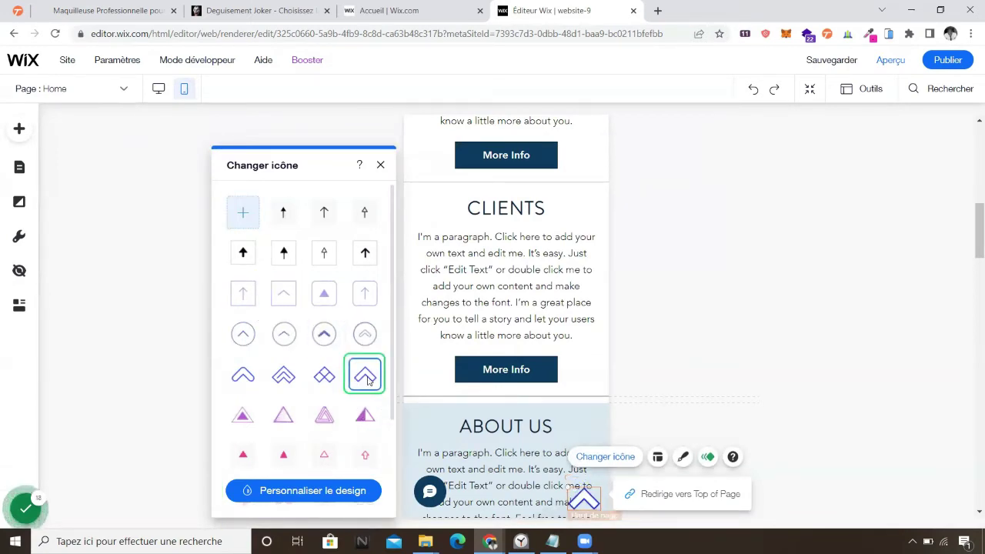
pyautogui.click(289, 334)
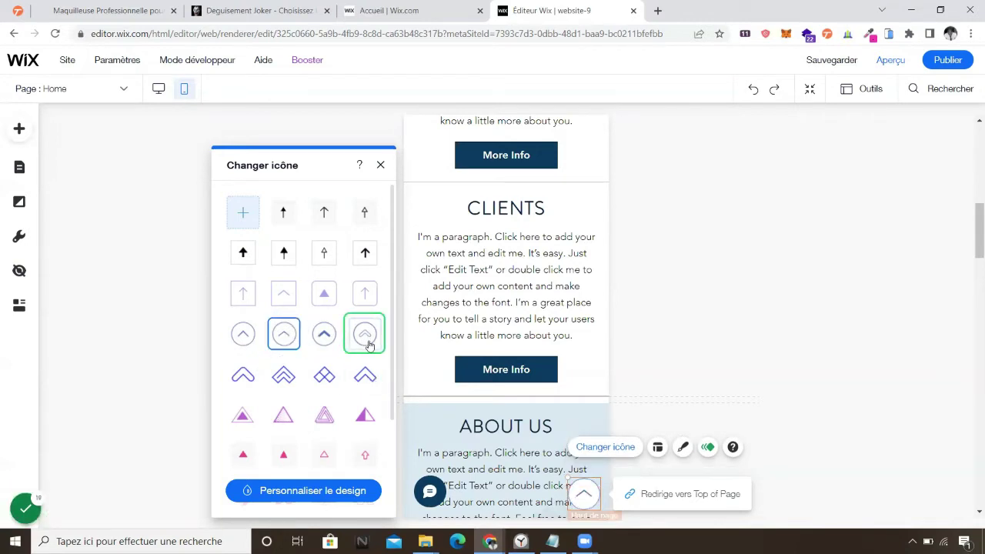
# Step: Try out the Haut de page button's fill colour options, restore its default colours, and return to the icon choices
pyautogui.click(362, 490)
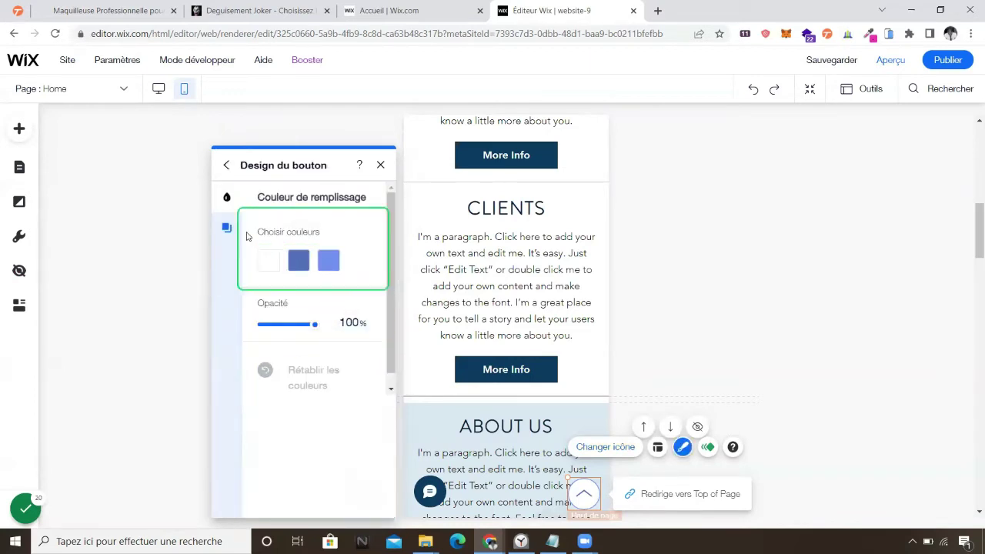
pyautogui.click(306, 263)
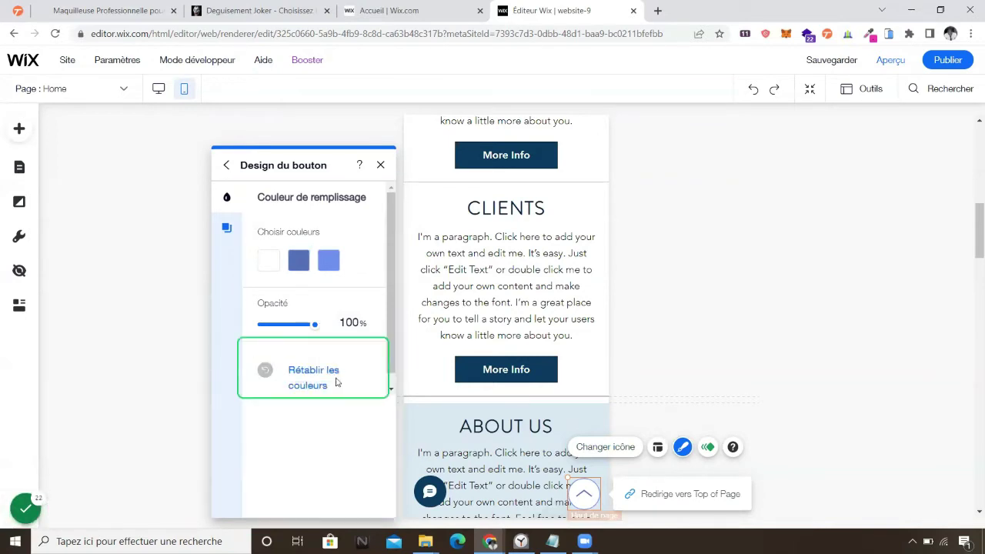
pyautogui.click(338, 380)
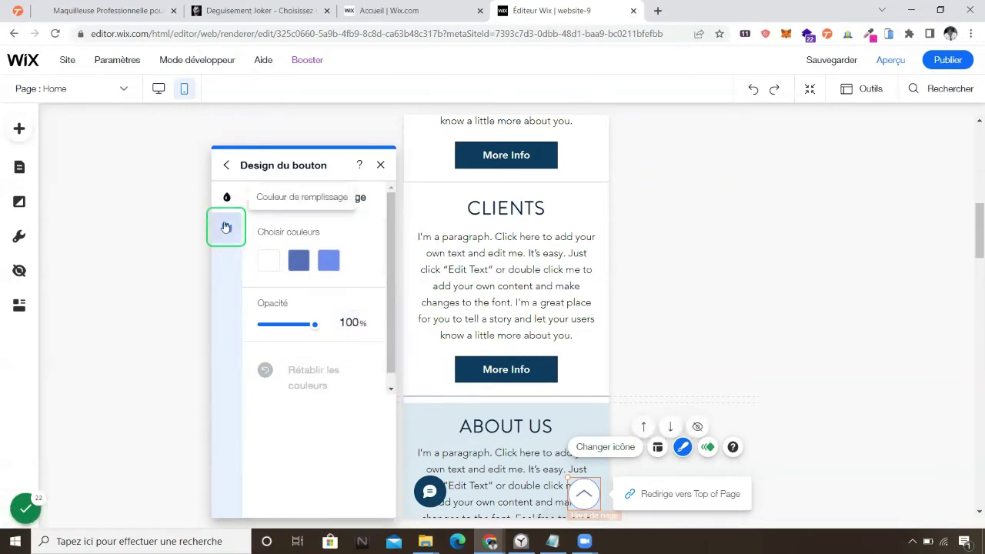
pyautogui.click(226, 165)
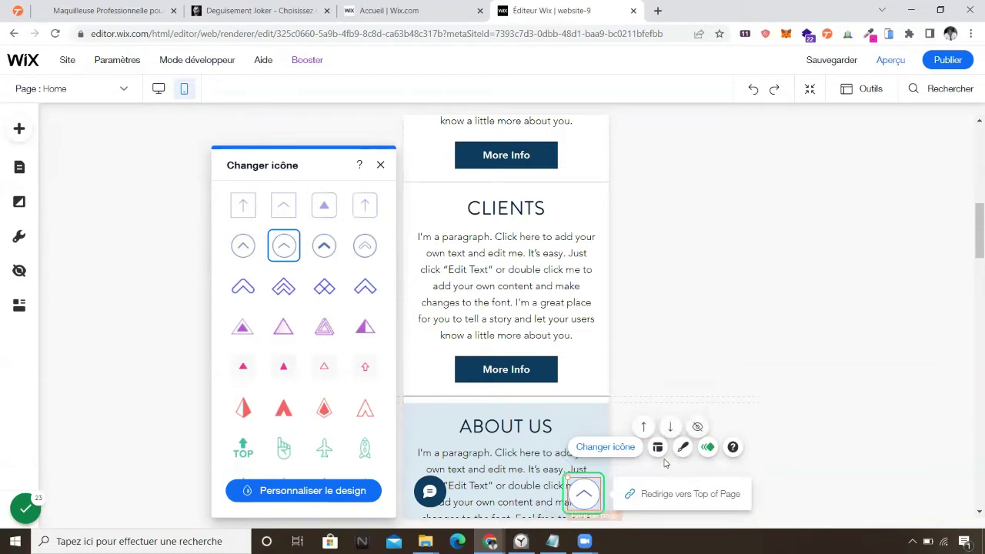
# Step: Set the Haut de page button's alignment to Gauche and back to Droite, and close its layout settings
pyautogui.click(380, 164)
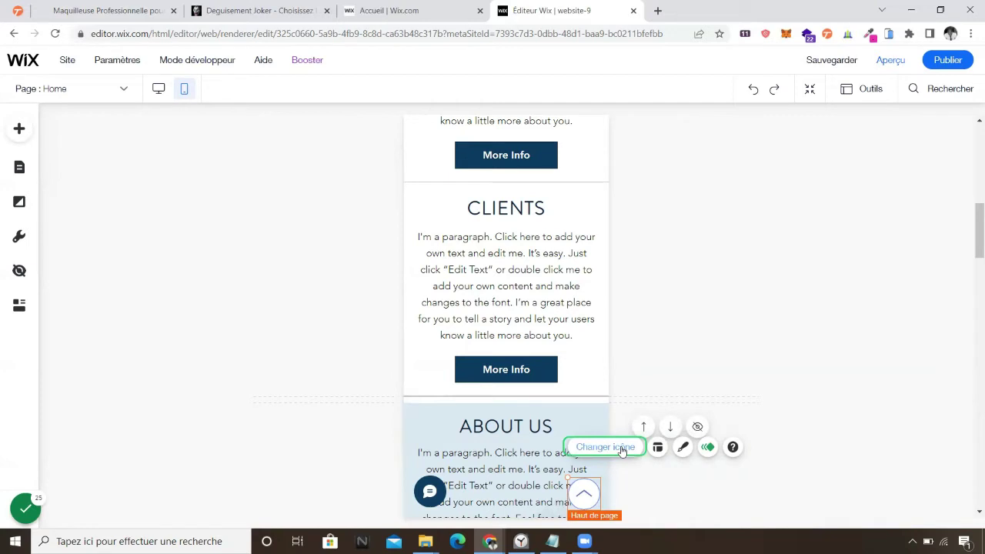
pyautogui.click(623, 451)
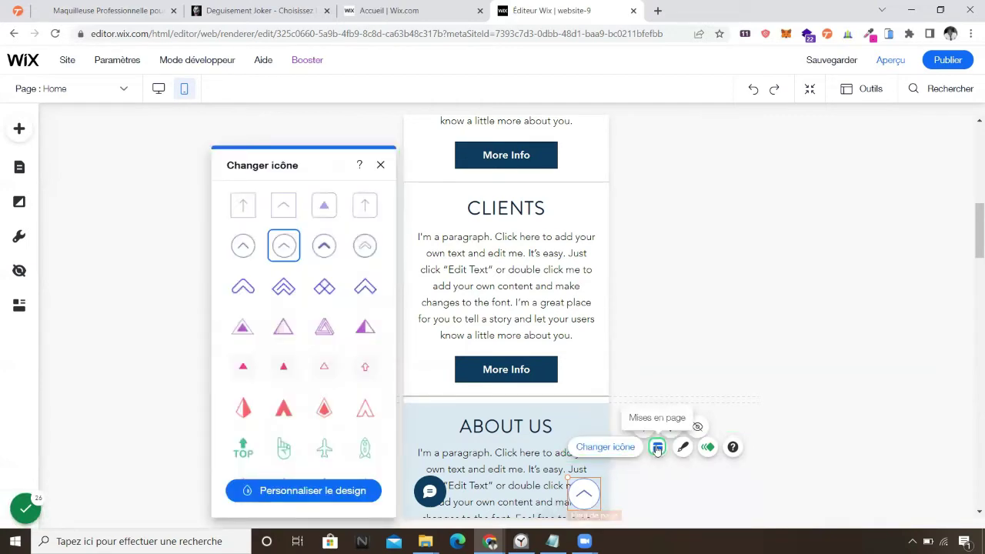
pyautogui.click(657, 449)
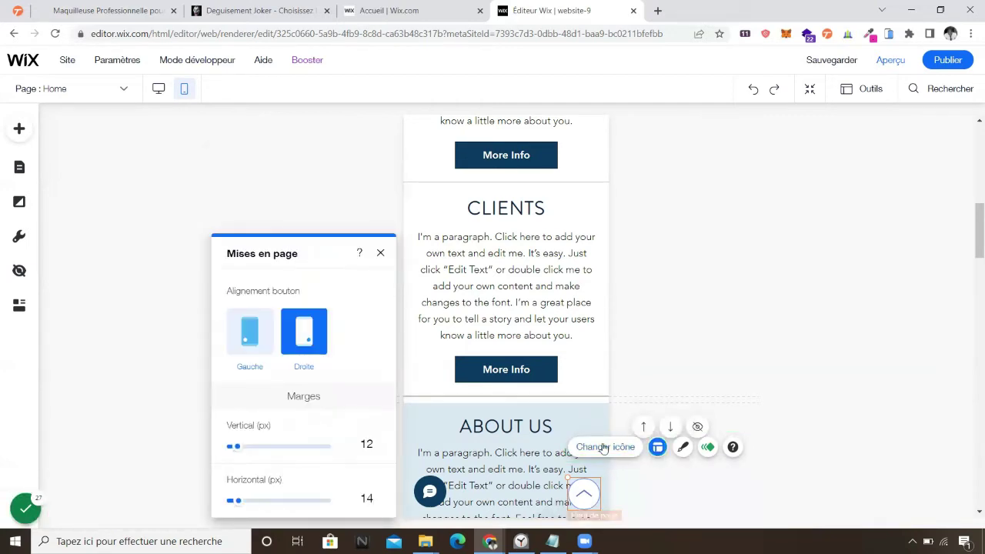
pyautogui.click(260, 351)
pyautogui.click(288, 346)
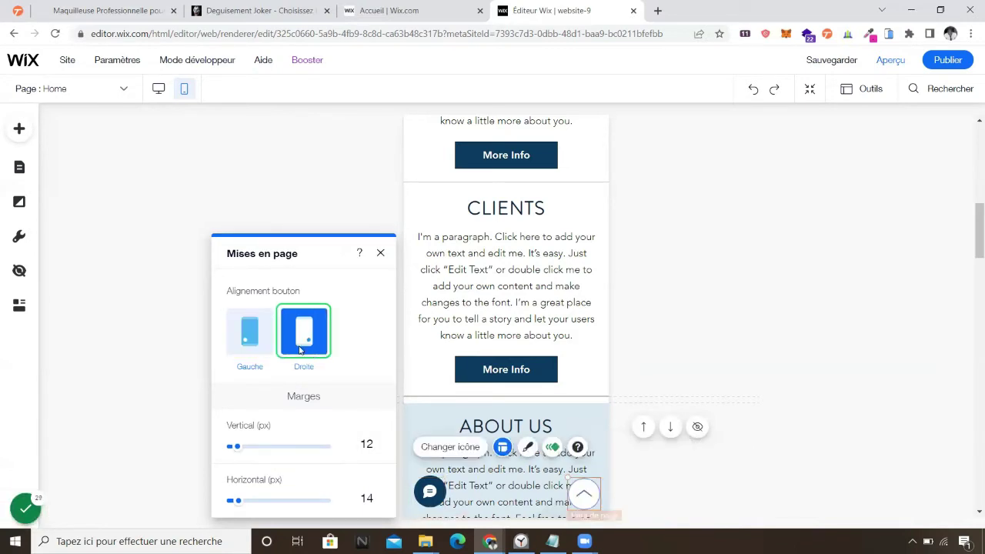
pyautogui.click(380, 253)
# Step: Add a Téléphone action to the mobile quick action bar alongside the Chat action
pyautogui.click(429, 490)
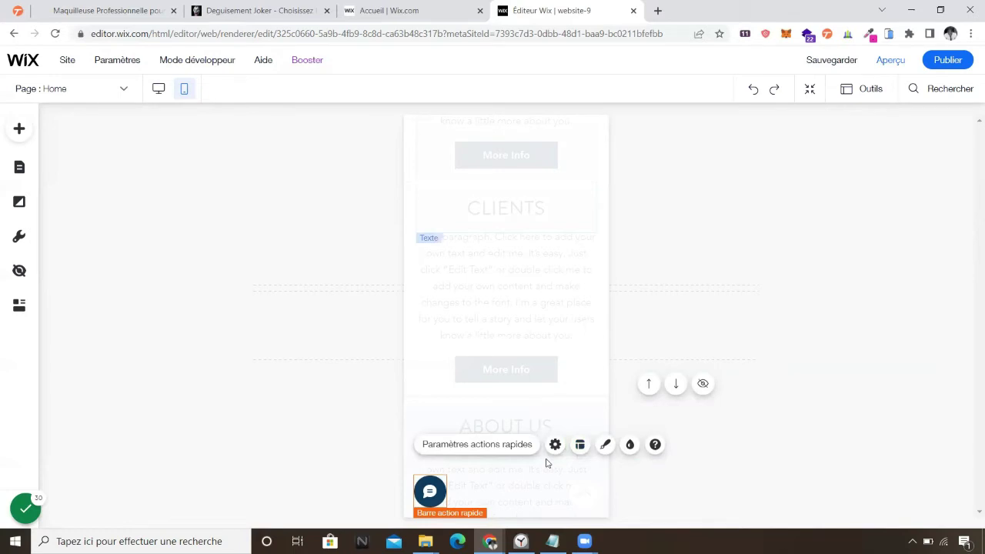
pyautogui.click(463, 455)
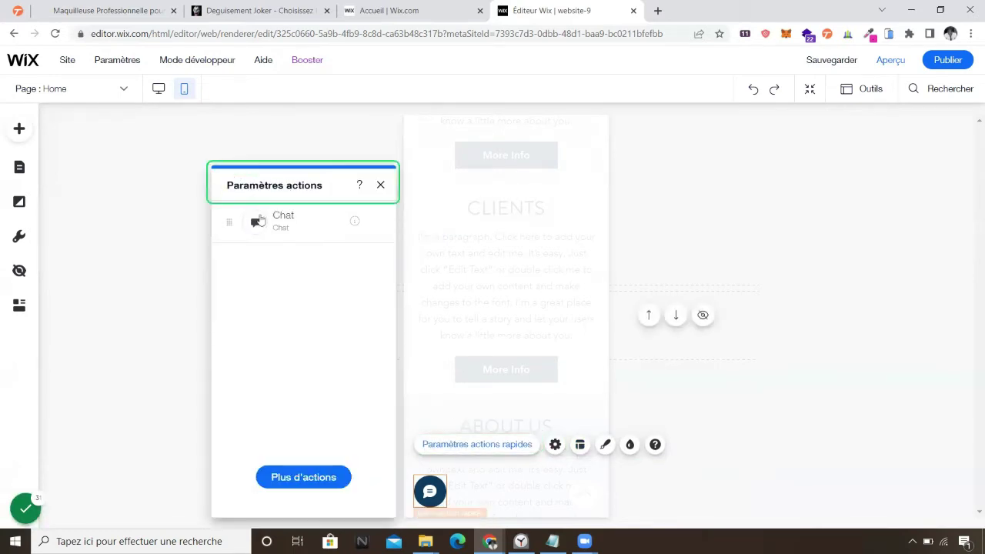
pyautogui.moveTo(297, 229)
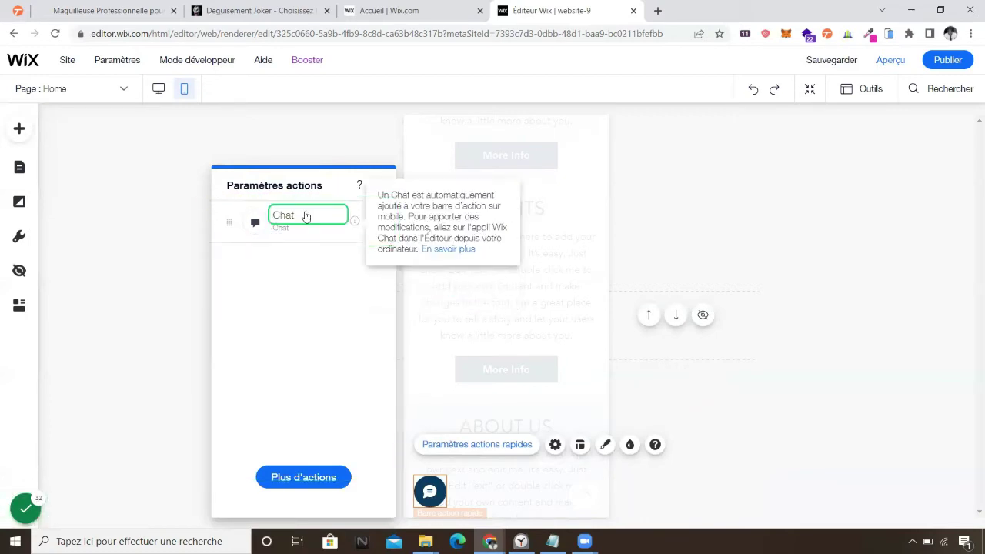
pyautogui.click(316, 464)
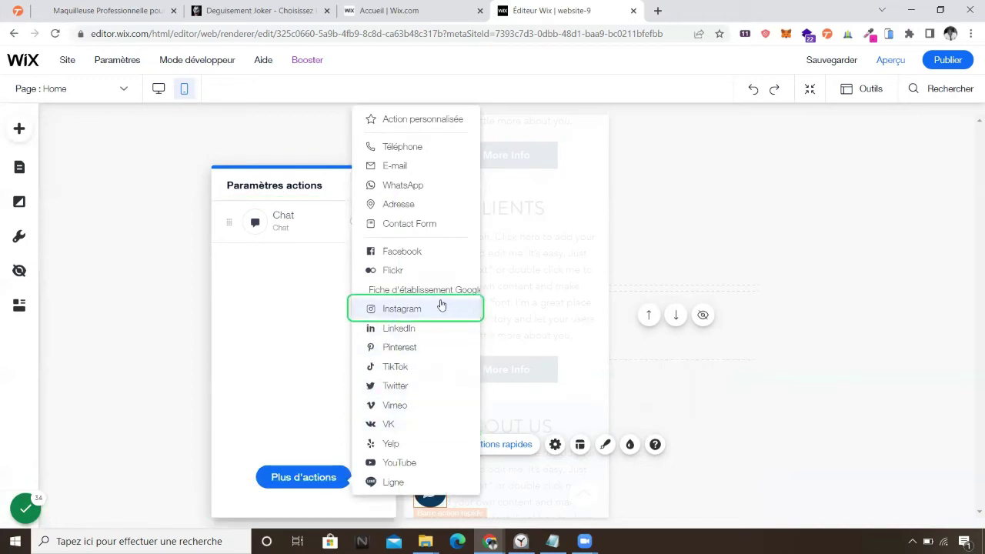
pyautogui.click(403, 146)
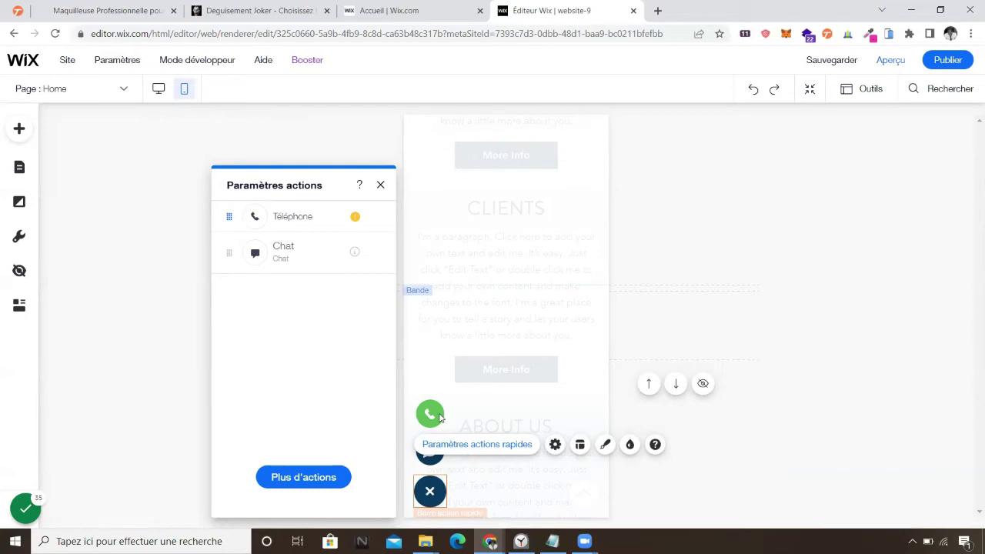
pyautogui.click(380, 185)
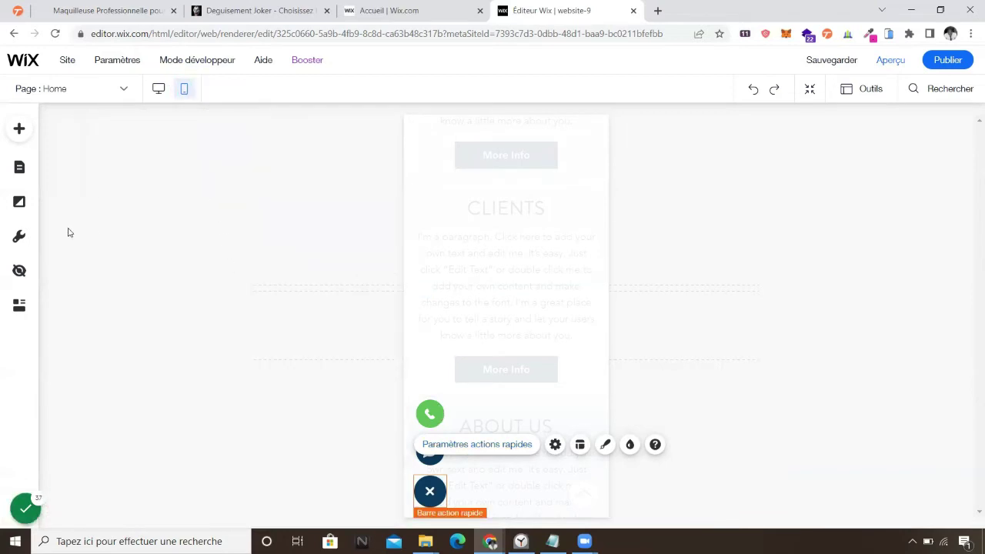
# Step: Try out the Écran de bienvenue mobile tool by viewing its logo image choices and playing its animation
pyautogui.click(19, 236)
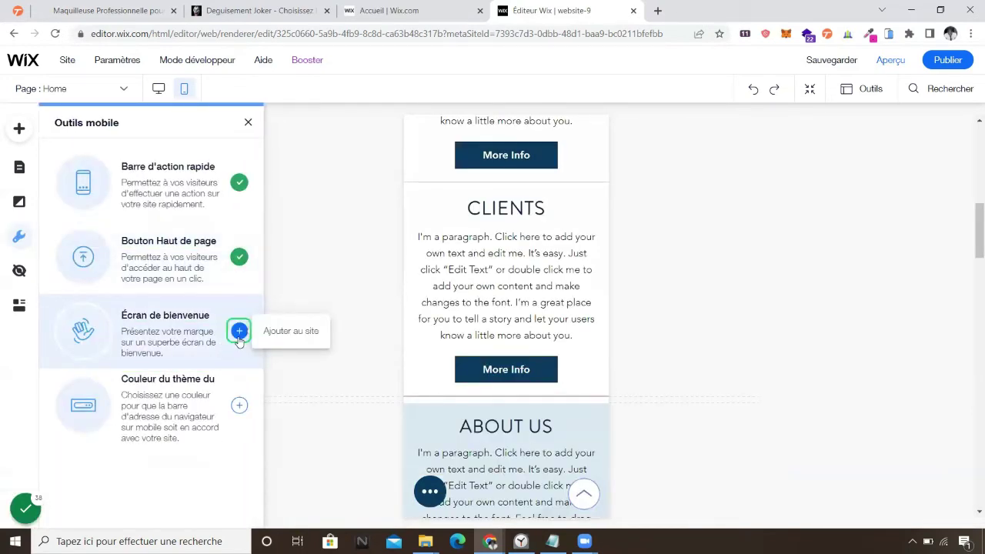
pyautogui.click(239, 331)
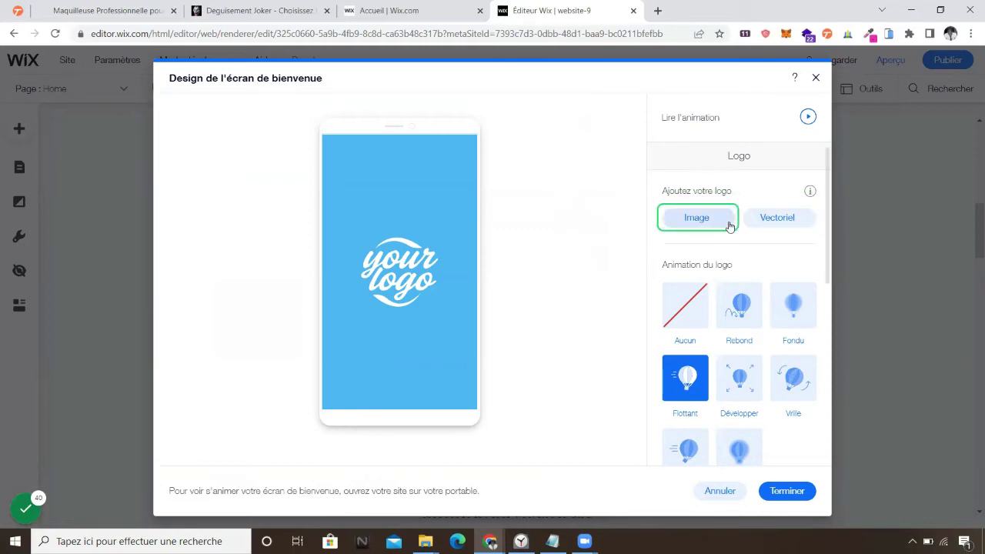
pyautogui.click(741, 312)
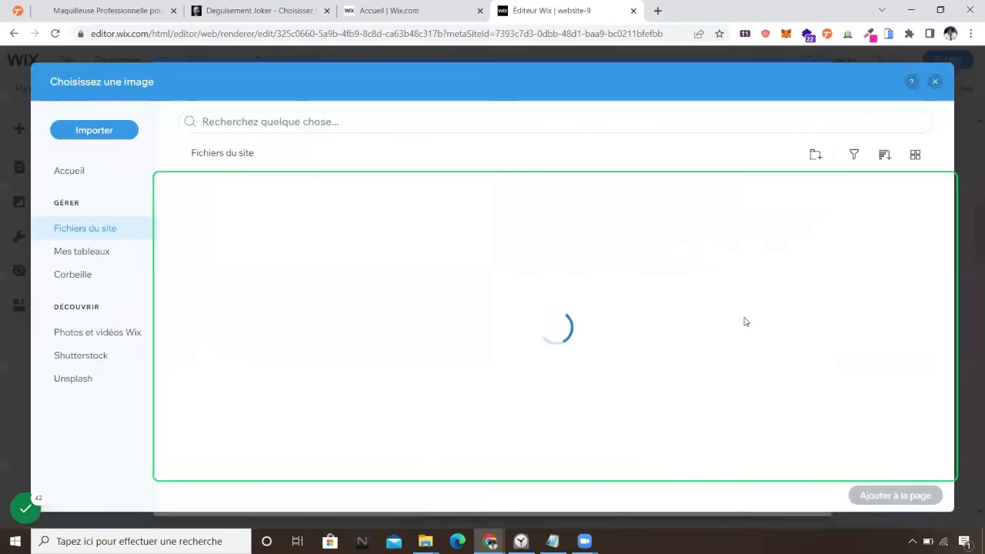
pyautogui.click(936, 82)
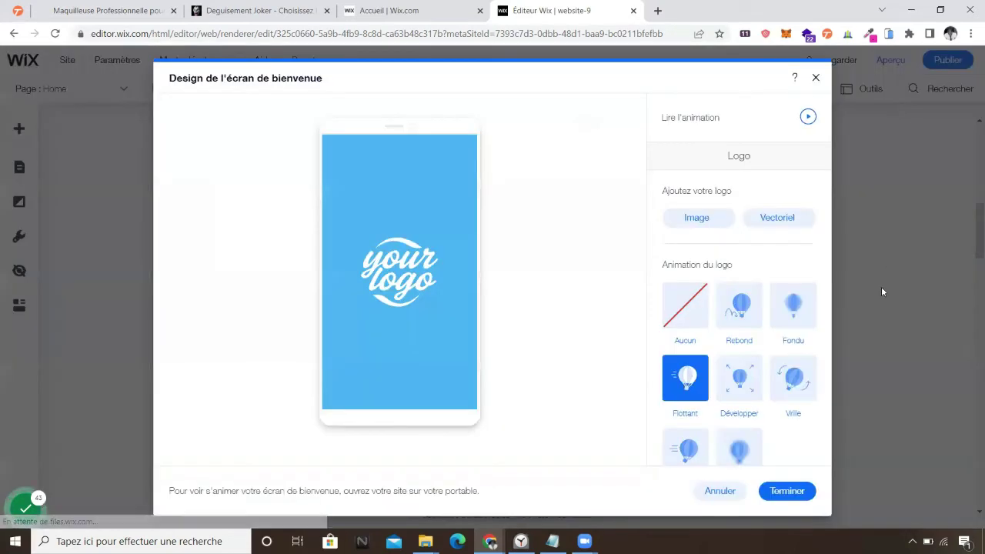
pyautogui.click(807, 116)
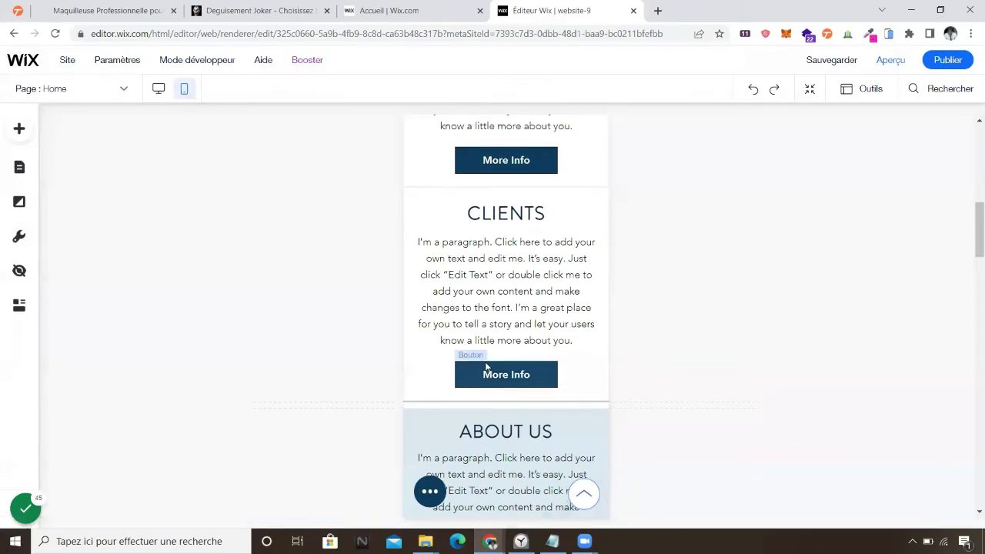
# Step: Remove the empty space between the Clients block and the About Us section on the mobile page
pyautogui.scroll(3, 487, 366)
pyautogui.scroll(-2, 590, 387)
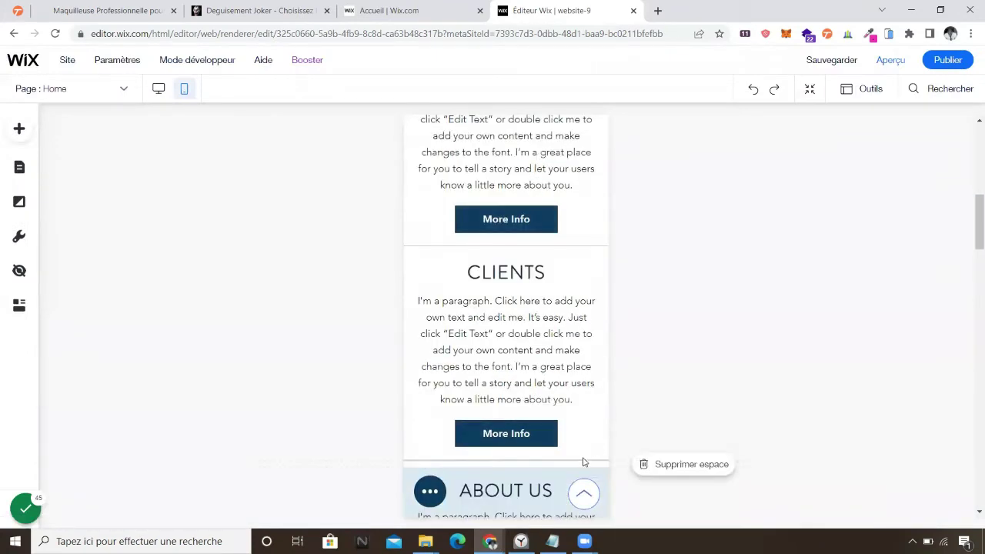
pyautogui.moveTo(583, 461)
pyautogui.click(583, 462)
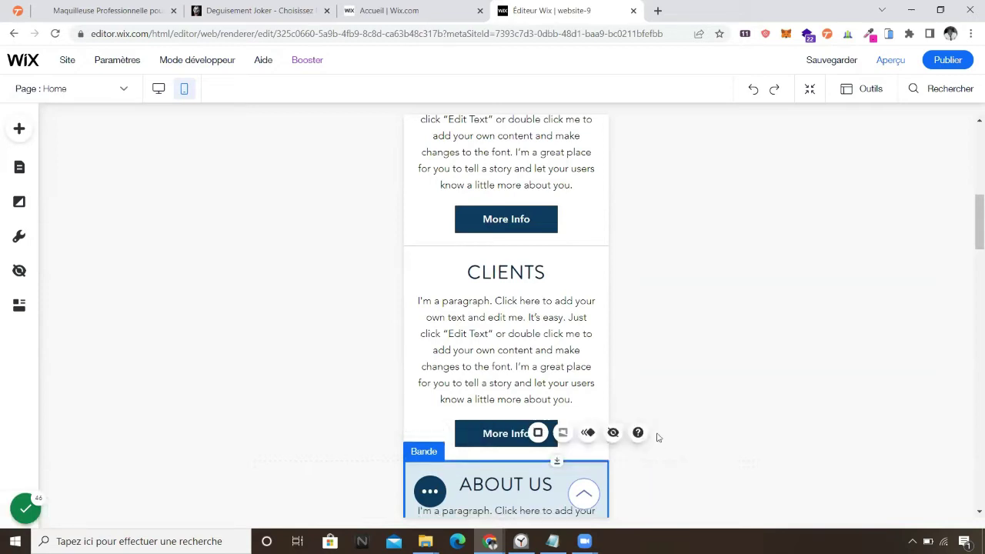
# Step: Run the automatic layout optimisation on the mobile Home page and check the sections from Services down to Testimonials
pyautogui.scroll(-10, 463, 360)
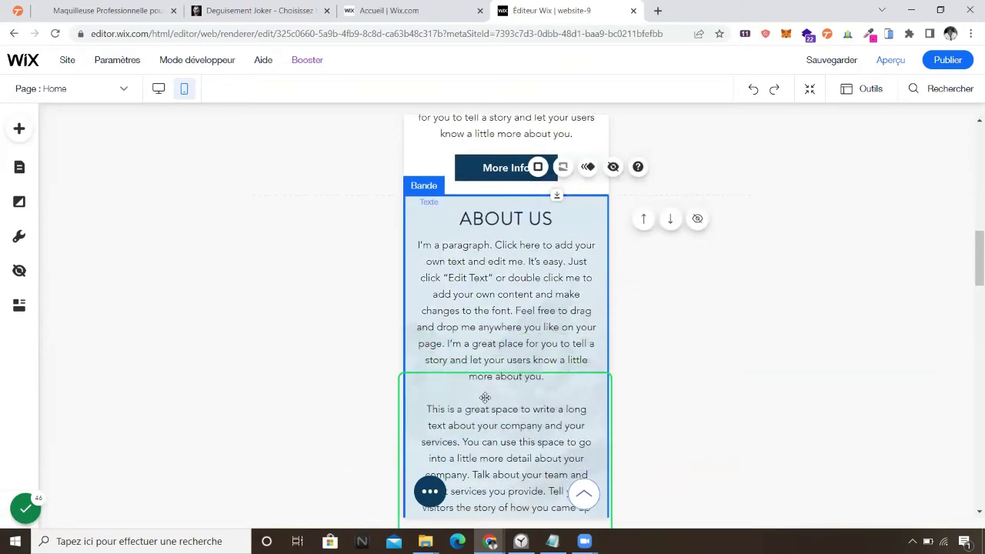
pyautogui.scroll(-4, 487, 401)
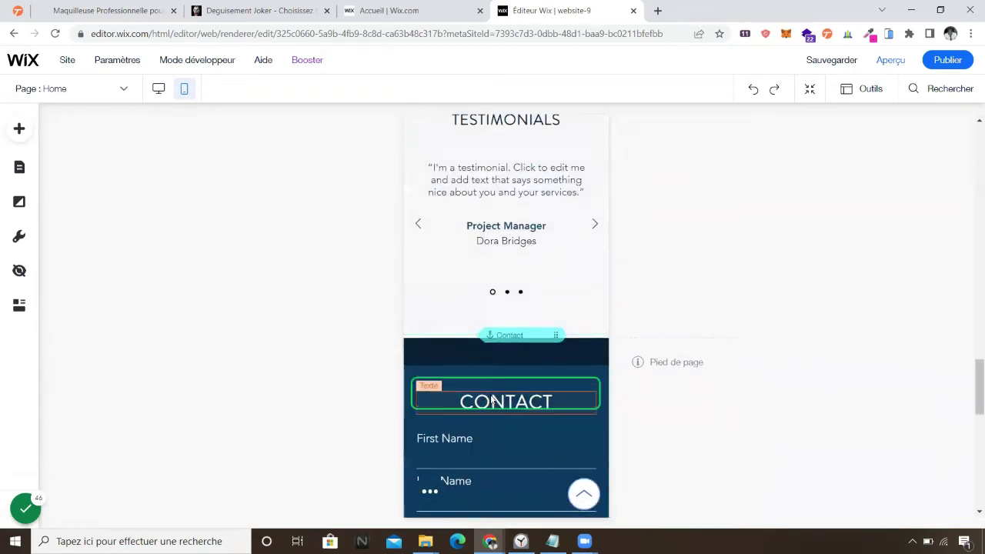
pyautogui.scroll(12, 499, 398)
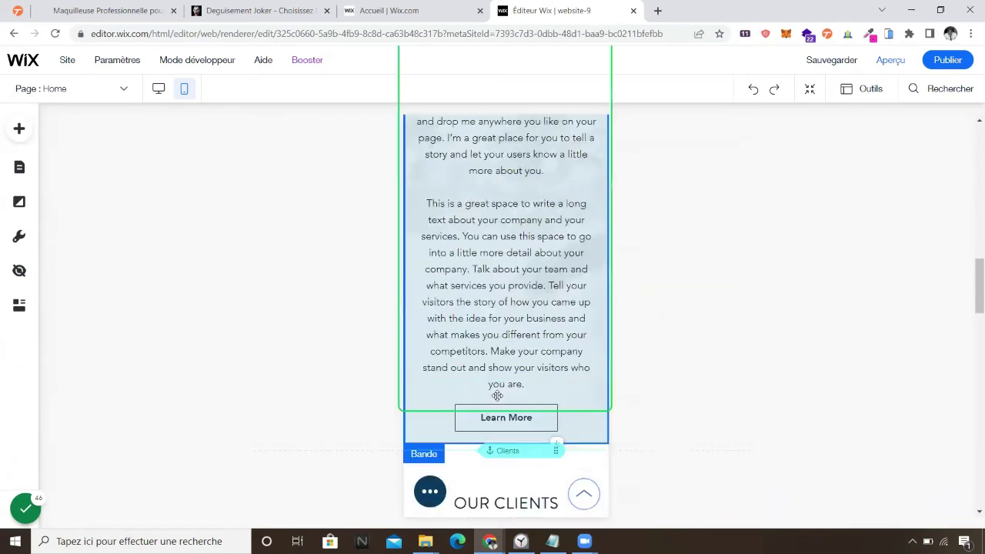
pyautogui.scroll(3, 454, 346)
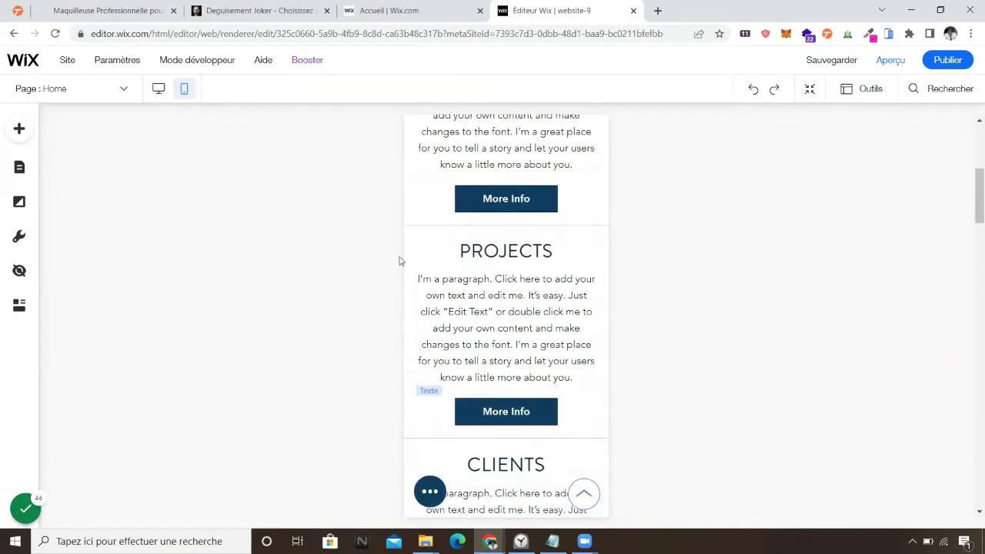
pyautogui.click(12, 240)
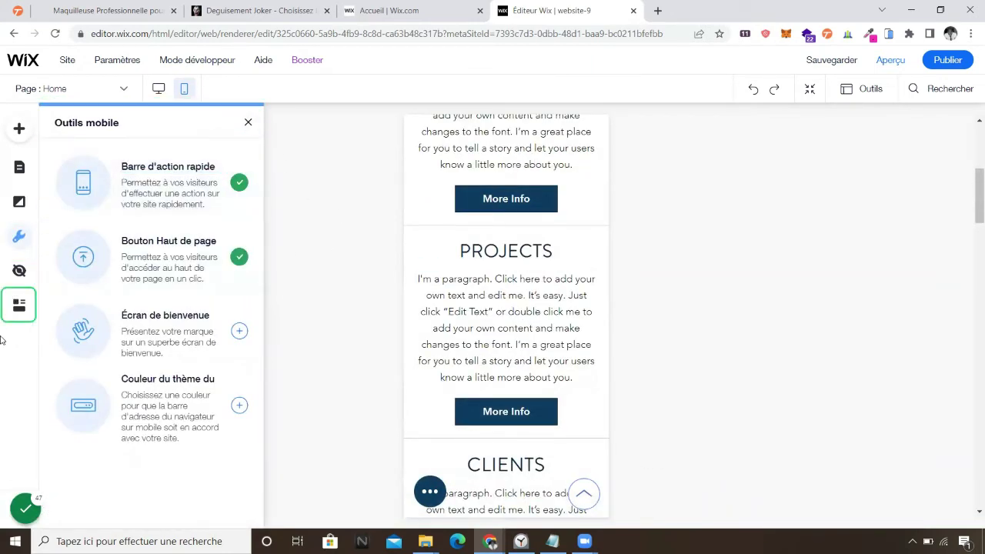
pyautogui.click(20, 307)
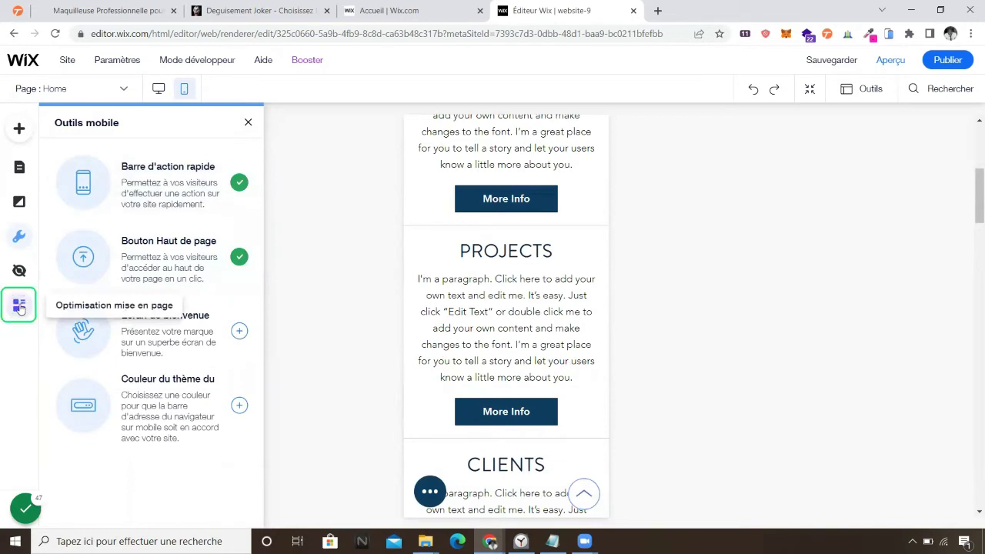
pyautogui.click(154, 310)
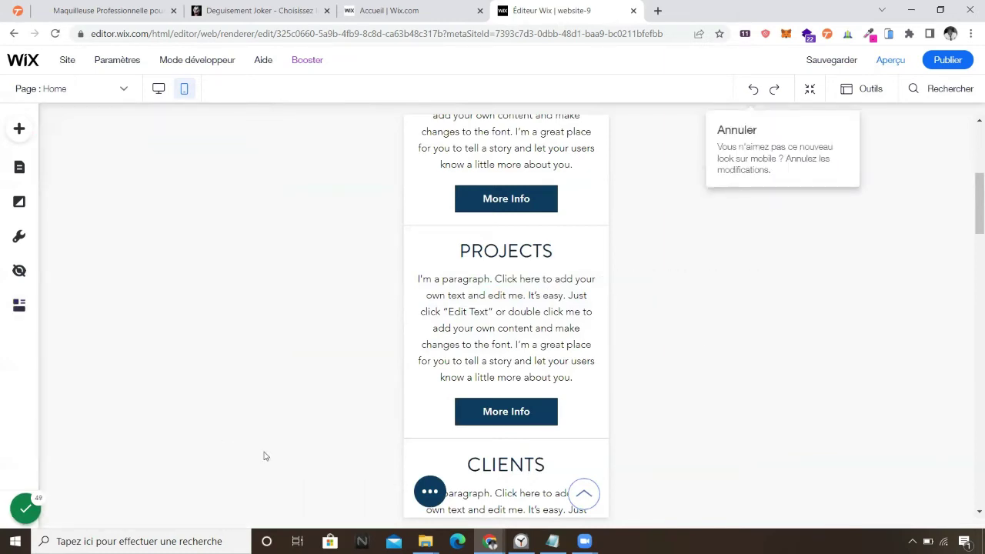
pyautogui.scroll(5, 515, 440)
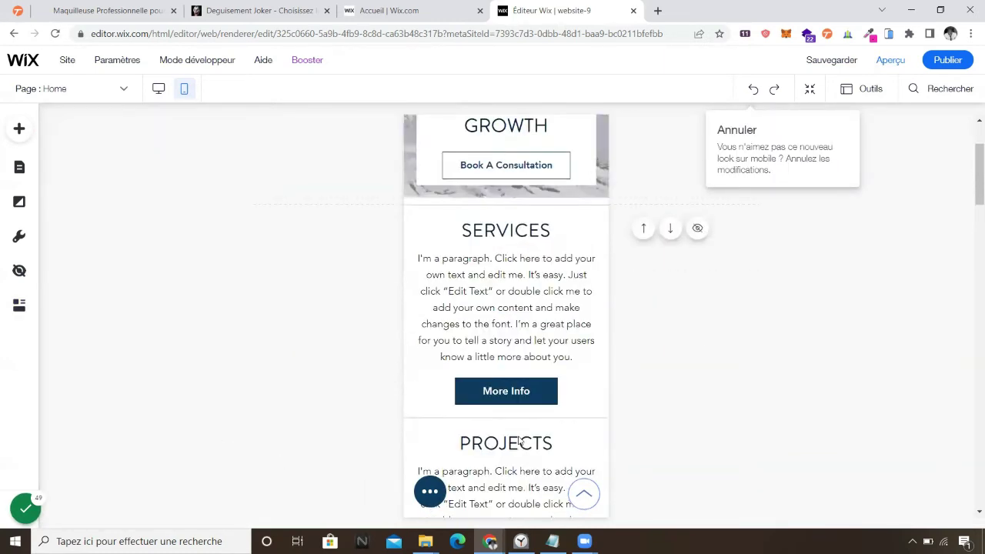
pyautogui.scroll(-10, 472, 342)
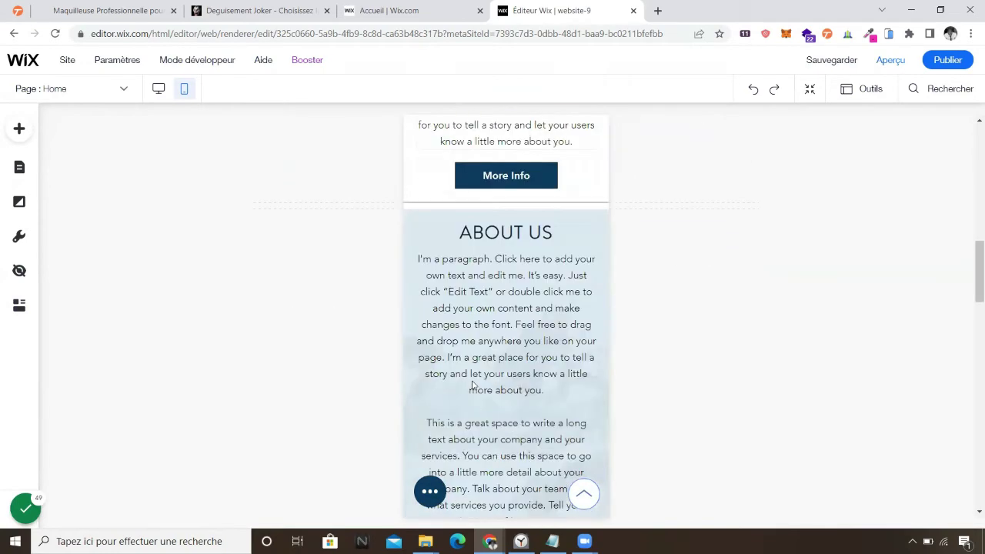
pyautogui.scroll(-2, 474, 385)
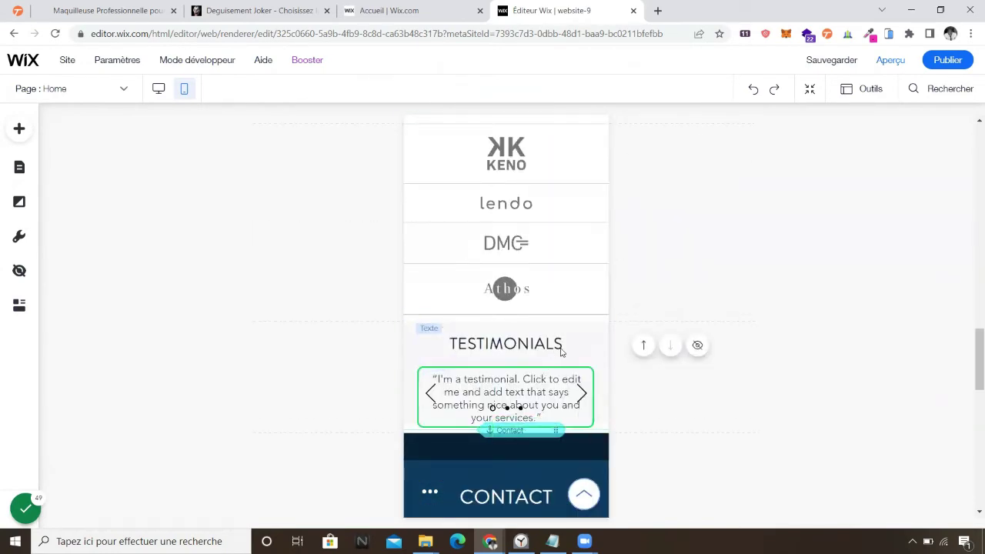
# Step: Undo the automatic layout optimisation of the mobile Home page
pyautogui.scroll(8, 531, 346)
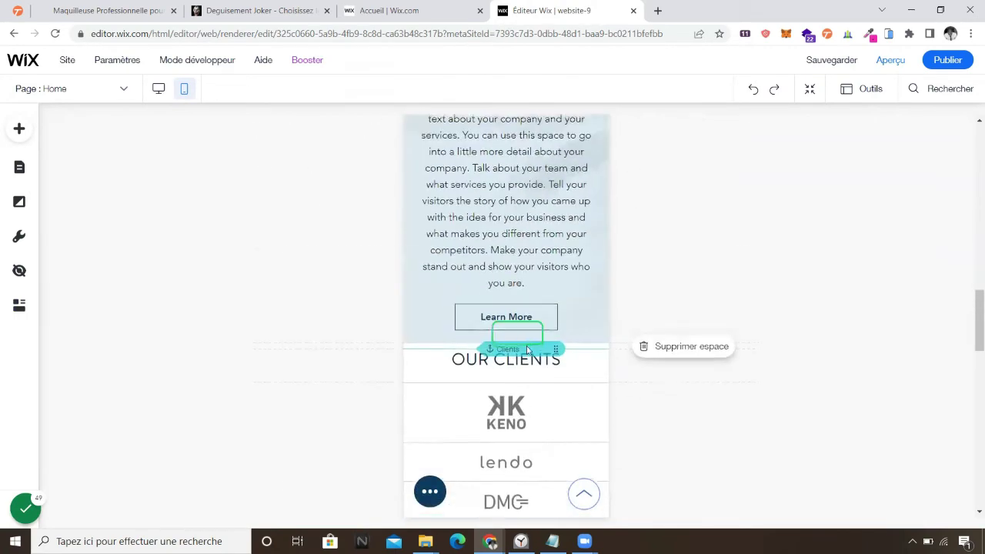
pyautogui.scroll(-6, 539, 350)
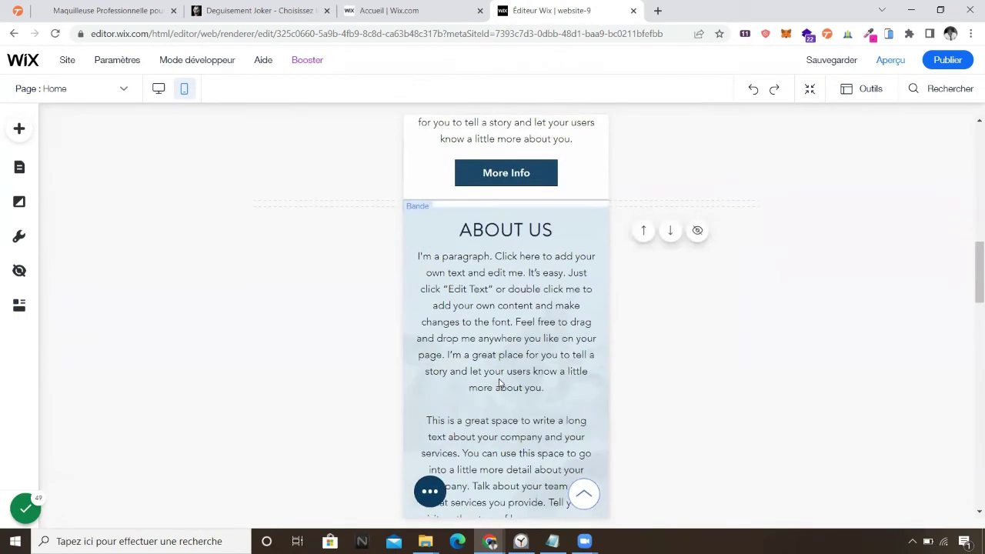
pyautogui.click(754, 90)
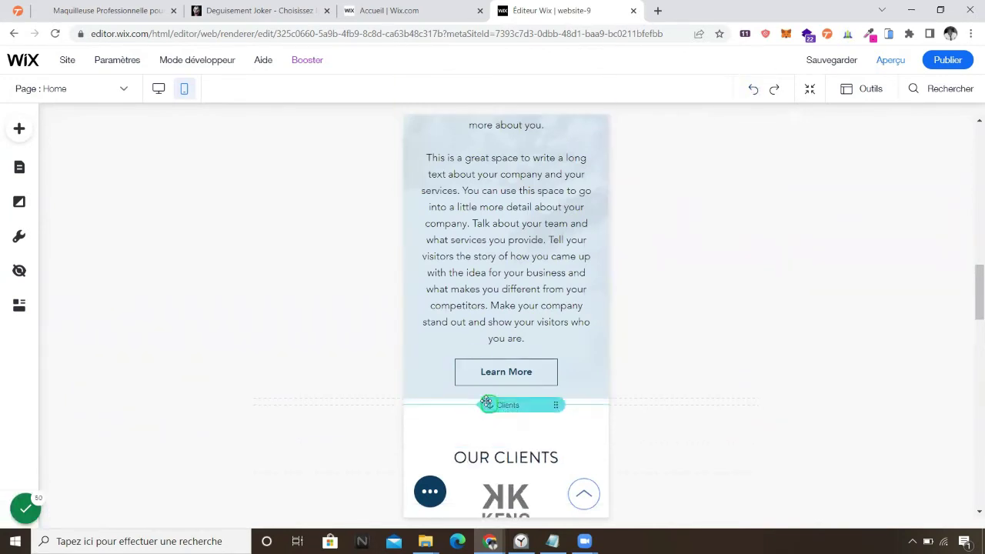
# Step: Run the layout optimisation on the mobile Home page again and check the Our Clients section and the content above it
pyautogui.click(19, 306)
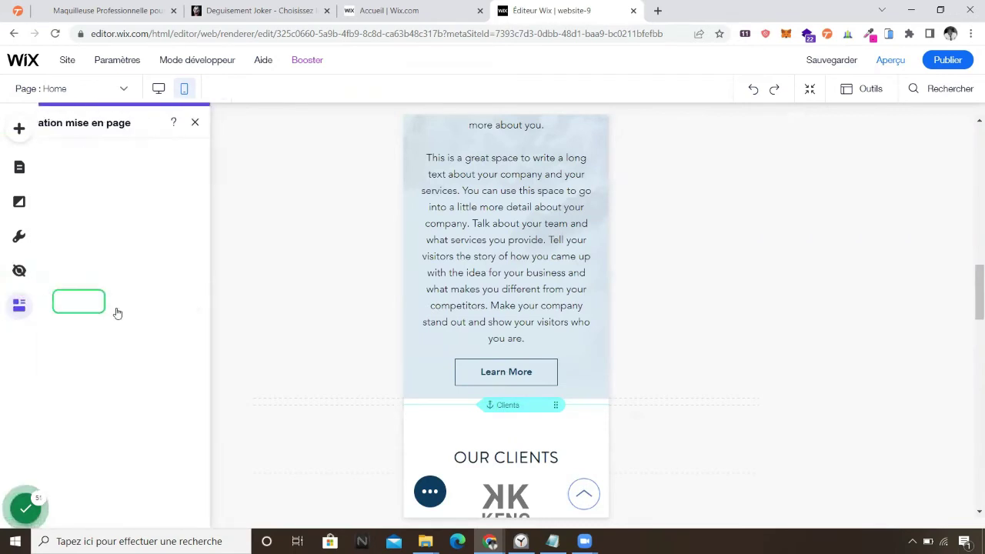
pyautogui.click(158, 304)
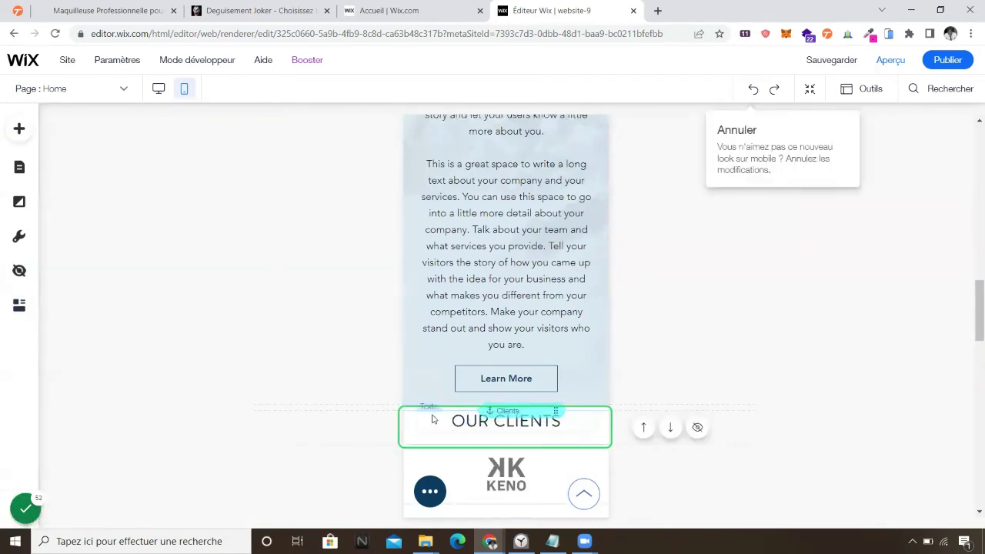
pyautogui.scroll(-3, 431, 418)
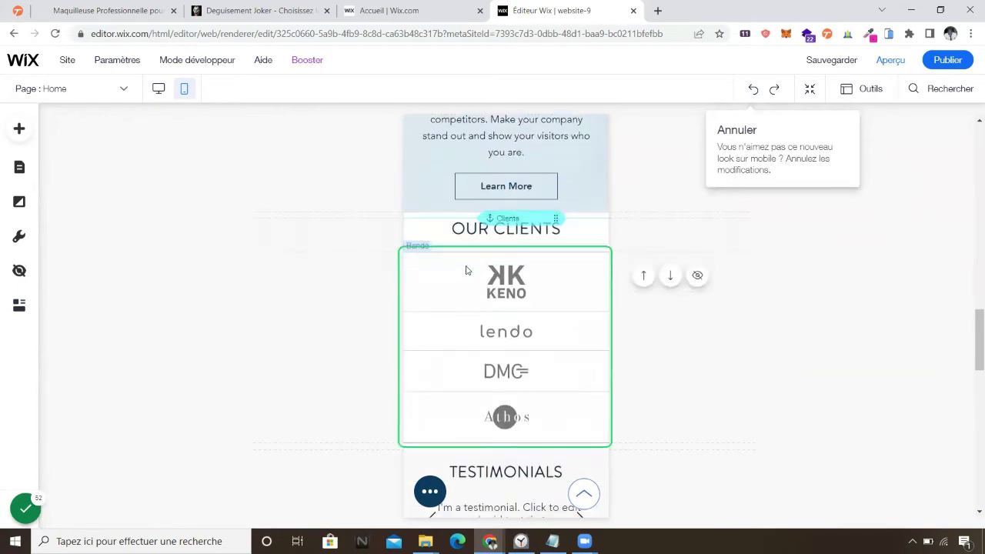
pyautogui.scroll(2, 466, 268)
pyautogui.scroll(10, 526, 332)
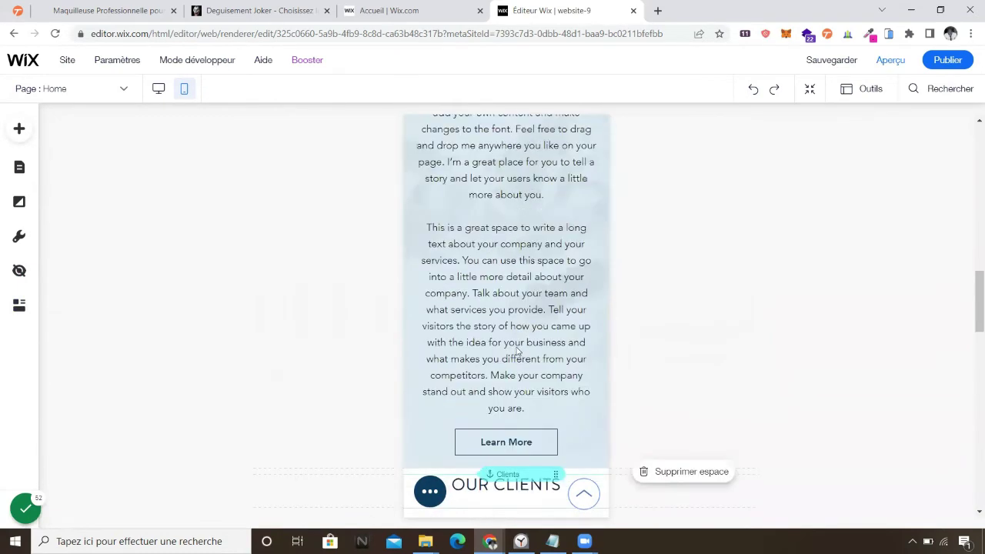
pyautogui.scroll(3, 515, 353)
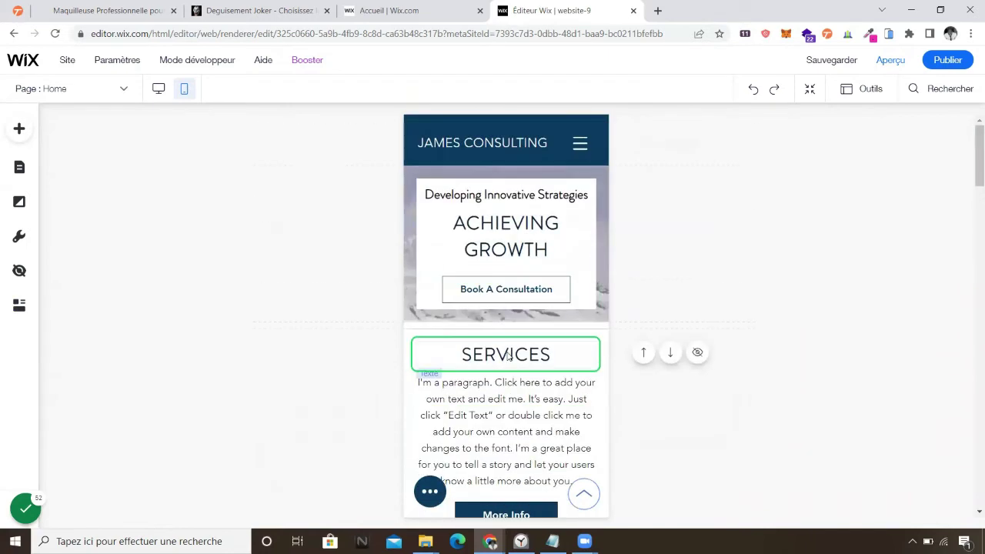
# Step: View the elements hidden on mobile and hide the paragraph under the Projects heading
pyautogui.scroll(-5, 461, 315)
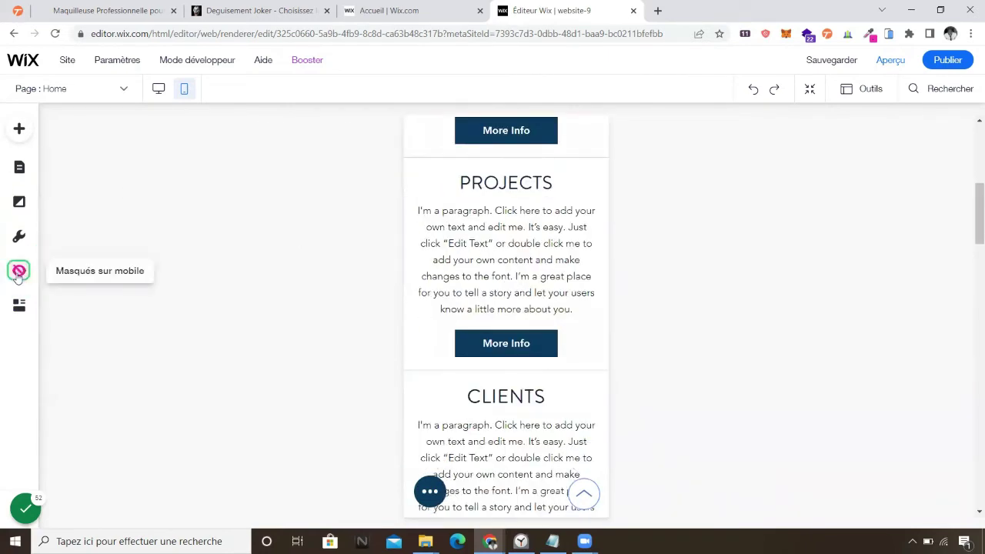
pyautogui.click(20, 270)
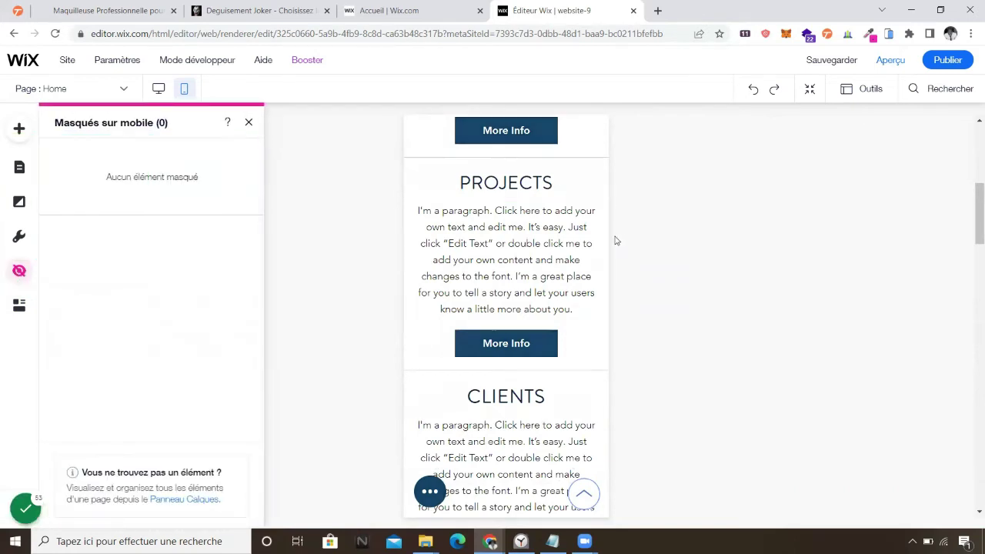
pyautogui.click(555, 281)
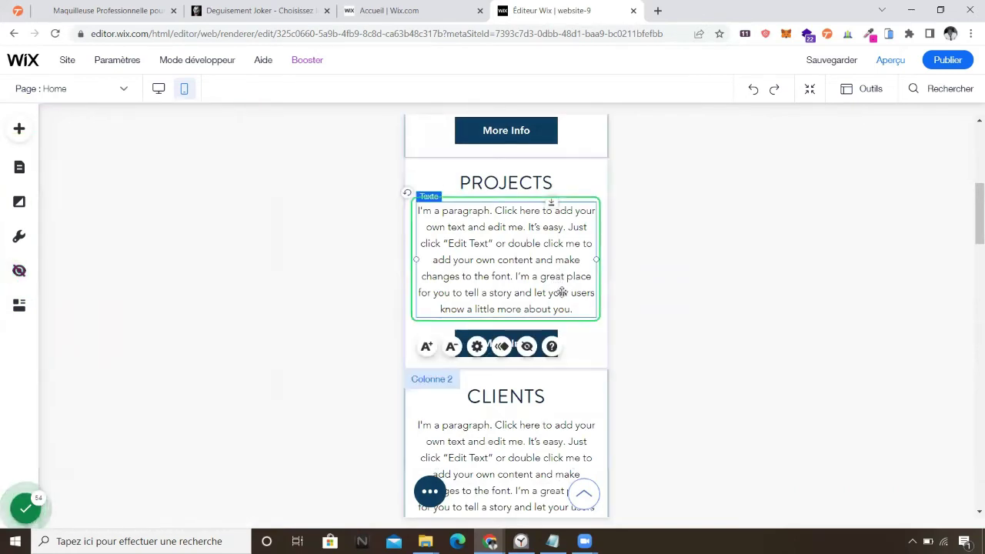
pyautogui.click(526, 346)
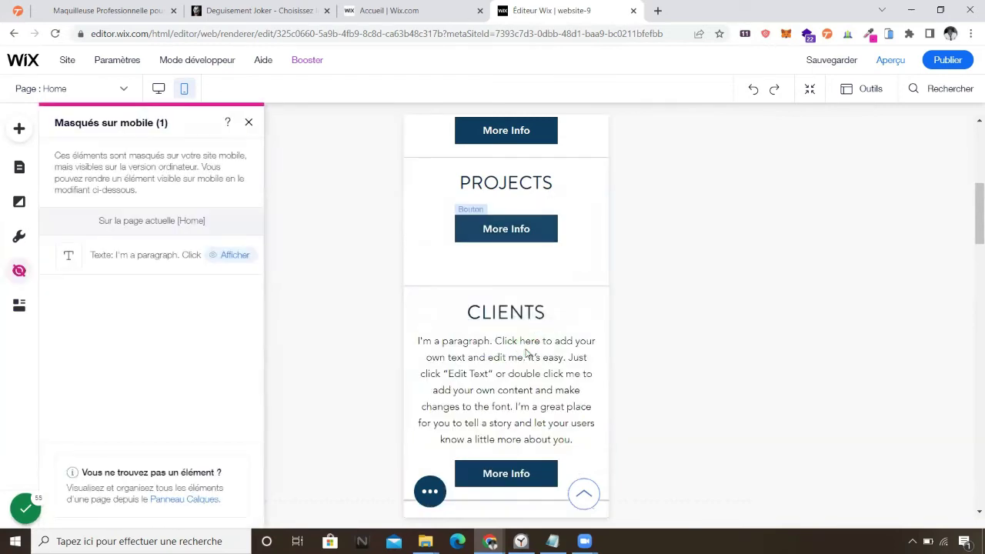
# Step: Show the hidden Projects paragraph on the mobile page again from the list of hidden elements
pyautogui.click(234, 256)
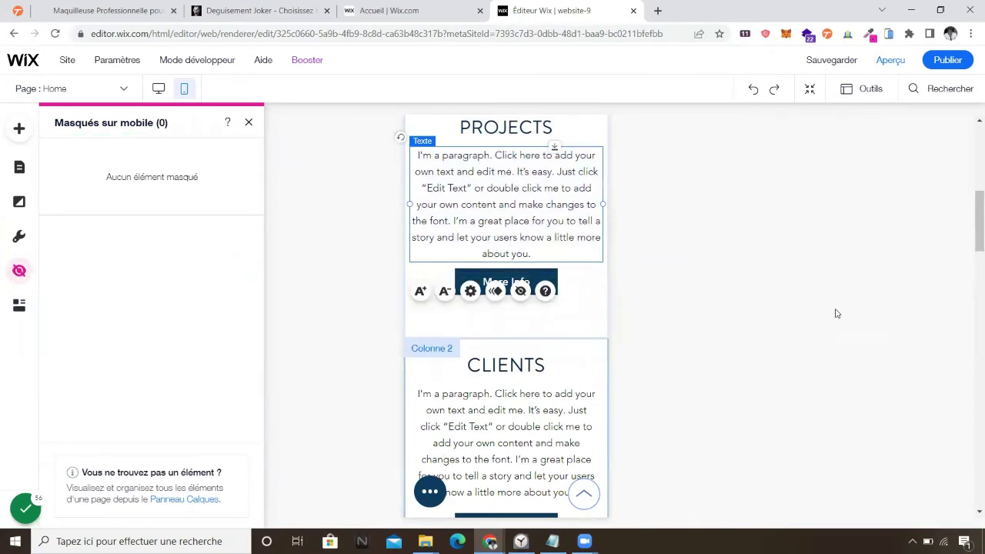
pyautogui.click(774, 359)
pyautogui.scroll(2, 605, 320)
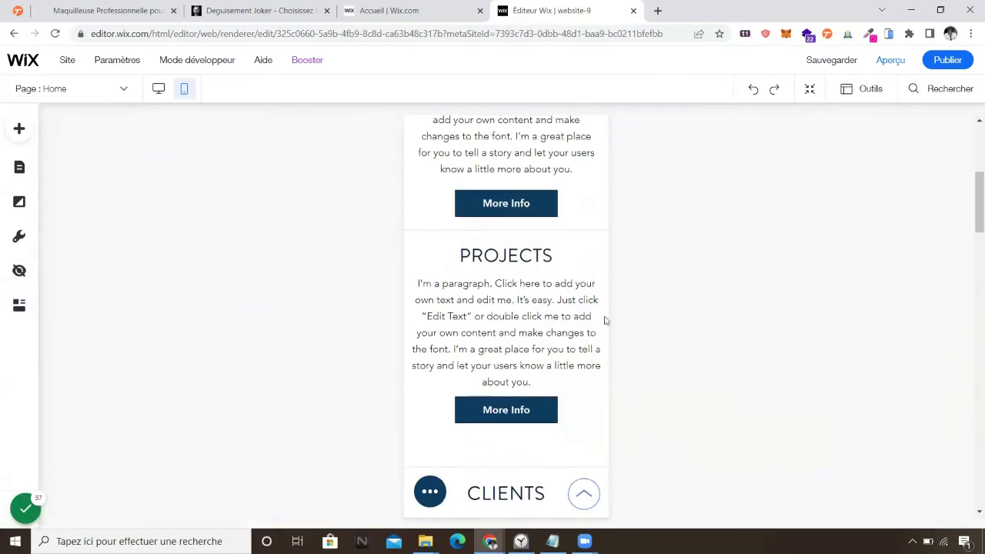
# Step: Move the Projects column above the Services column and back down to the second position with Gérer les colonnes
pyautogui.click(596, 259)
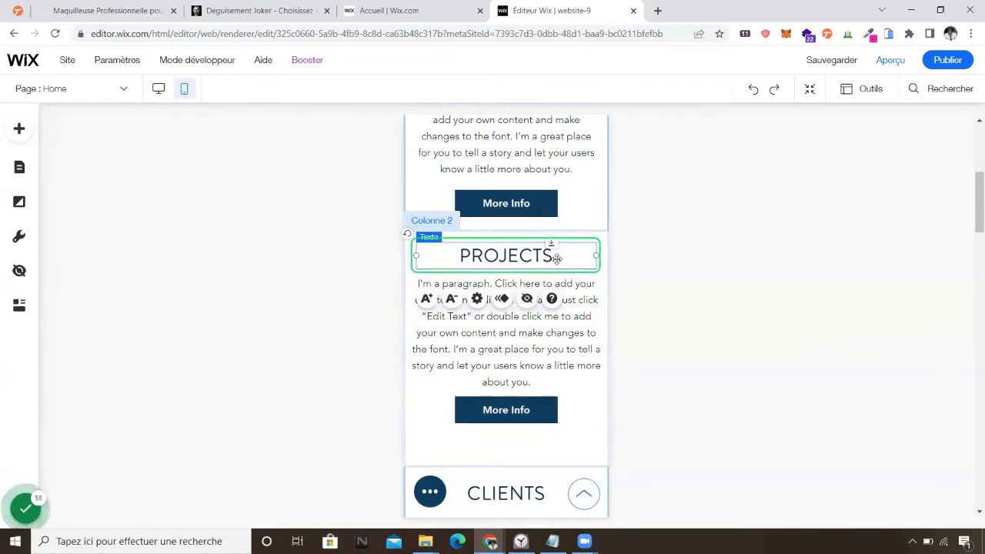
pyautogui.click(431, 221)
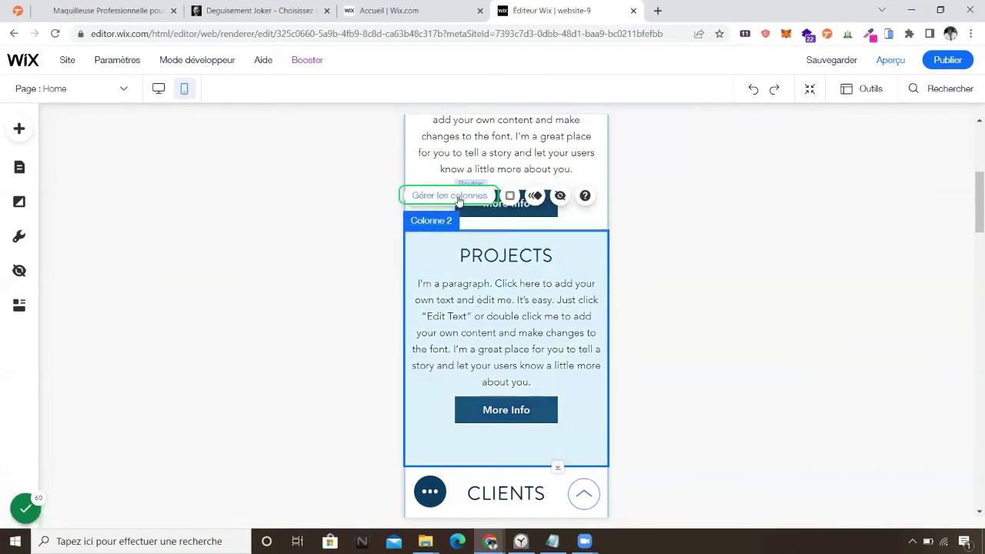
pyautogui.click(458, 200)
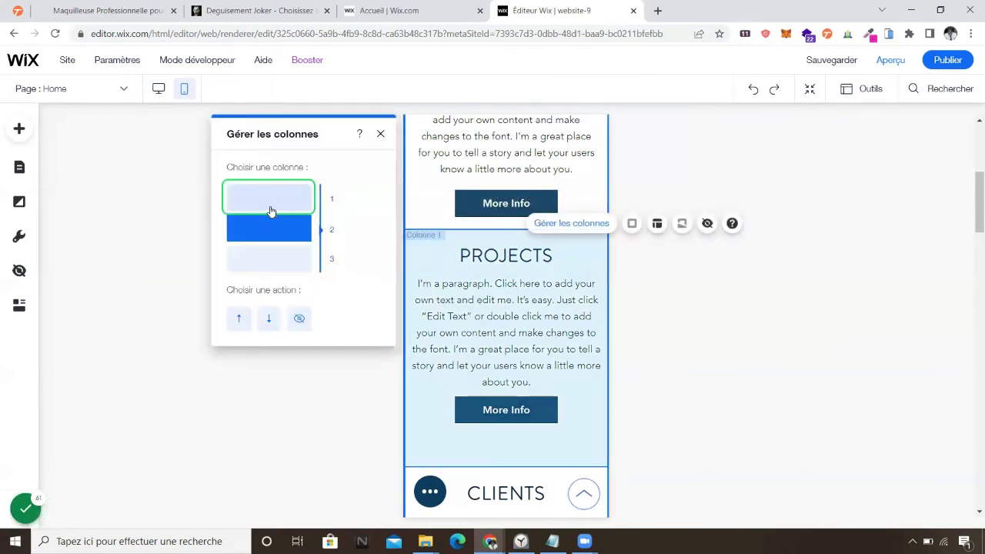
pyautogui.click(240, 320)
pyautogui.click(240, 320)
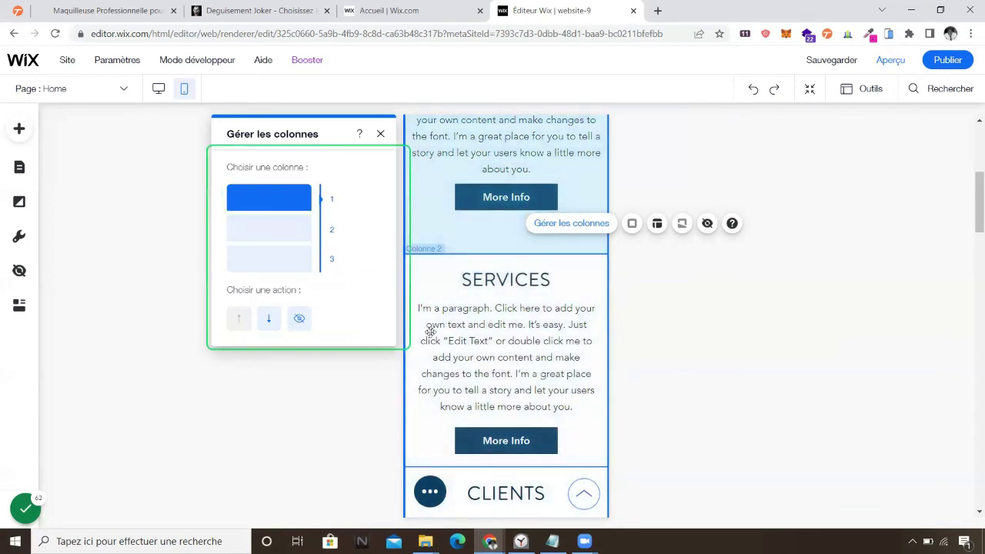
pyautogui.scroll(3, 538, 313)
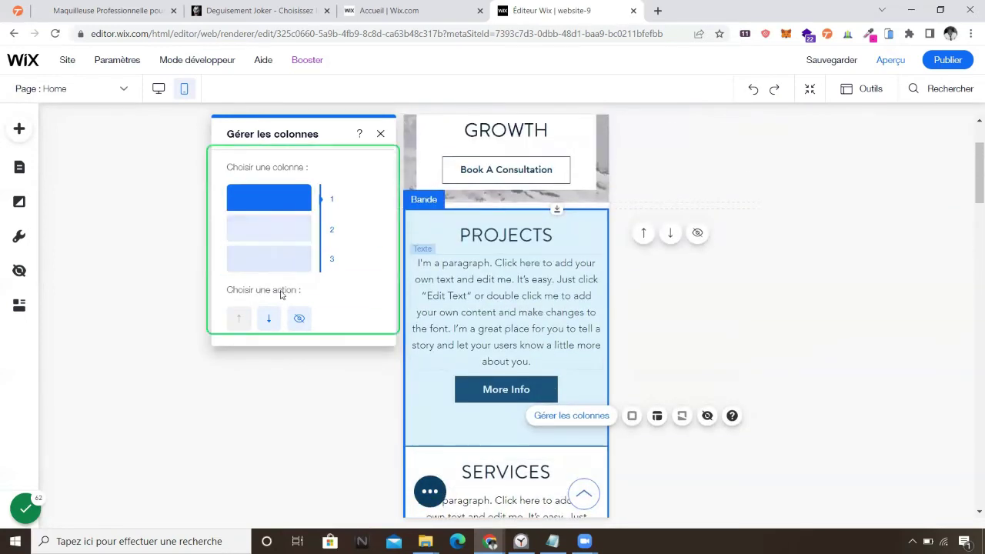
pyautogui.click(269, 318)
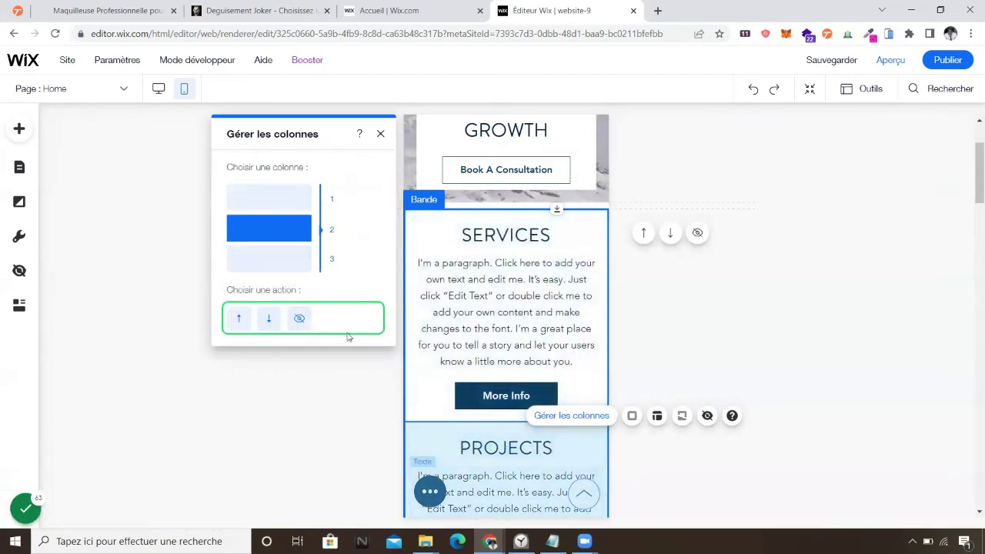
# Step: Hide the third column, Clients, of the services strip on the mobile page
pyautogui.click(274, 265)
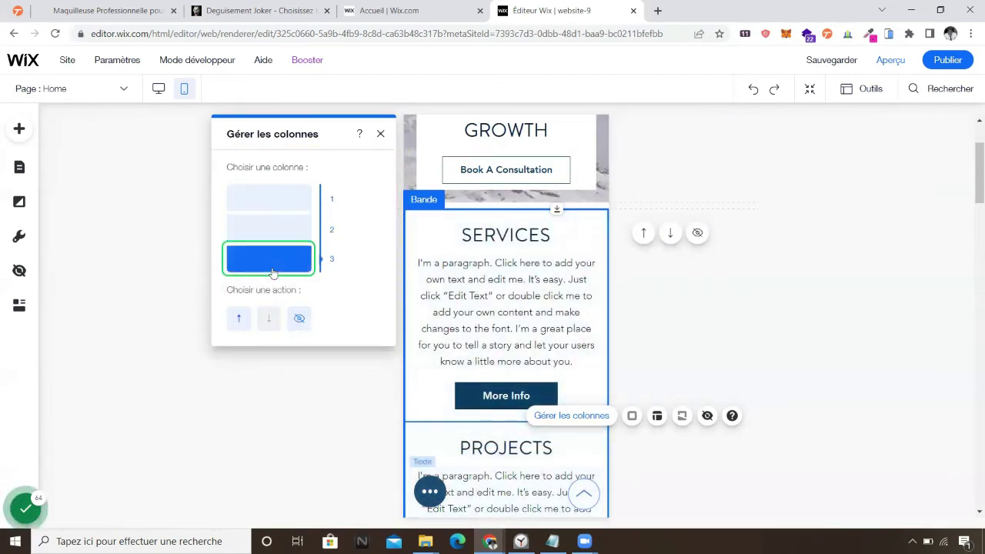
pyautogui.scroll(-5, 500, 346)
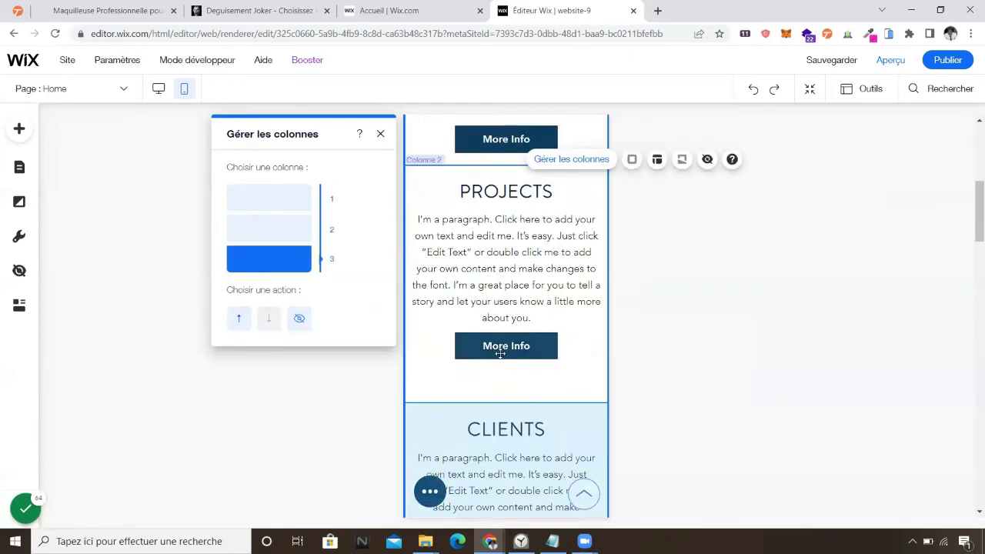
pyautogui.click(300, 318)
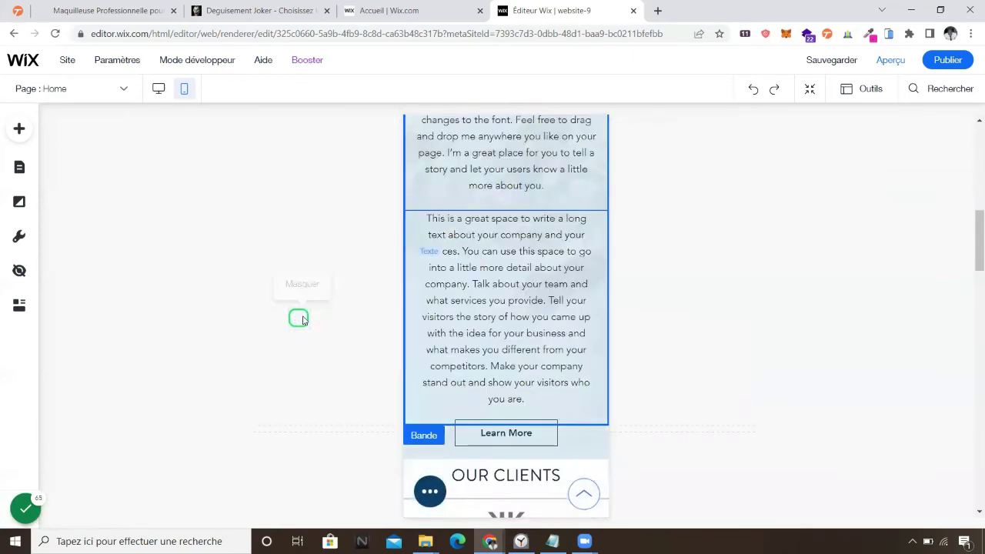
pyautogui.scroll(4, 660, 347)
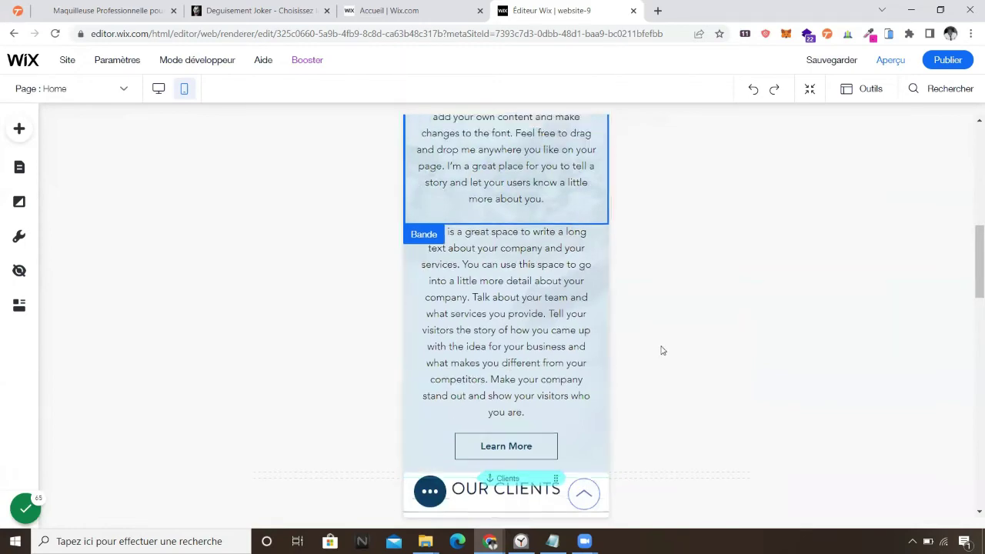
pyautogui.scroll(5, 659, 357)
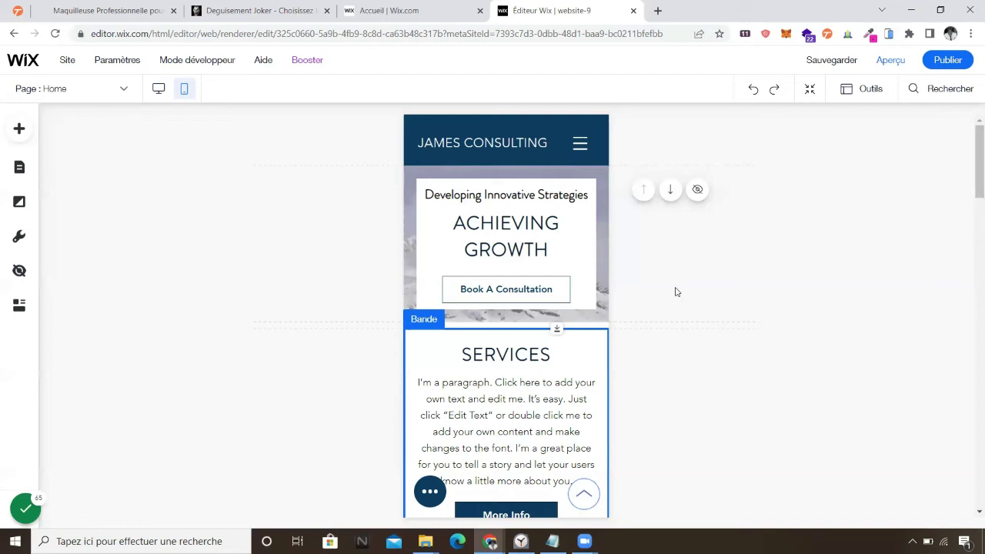
# Step: Switch to the makeup artist's website and view its keyword rankings in the SEObserver browser extension
pyautogui.click(108, 10)
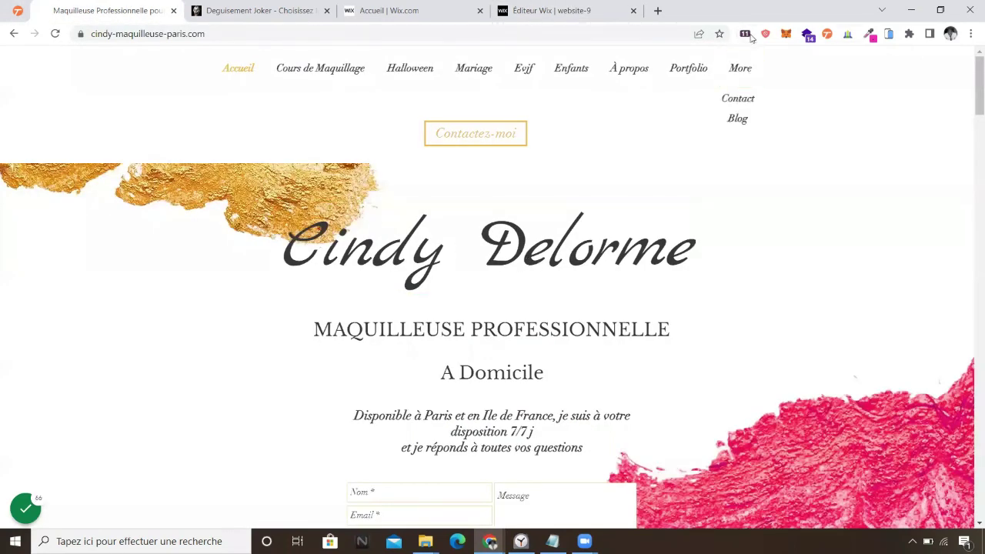
pyautogui.click(746, 34)
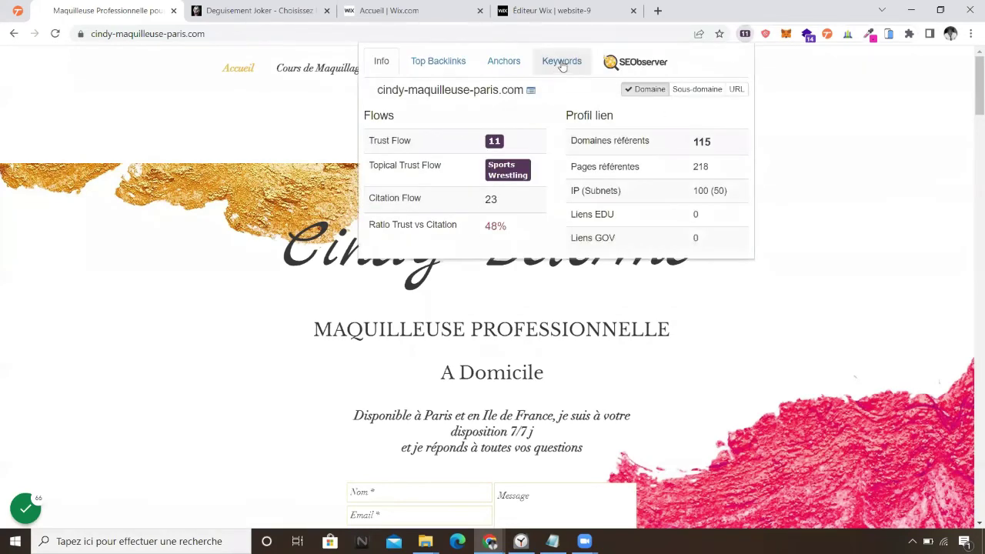
pyautogui.click(562, 67)
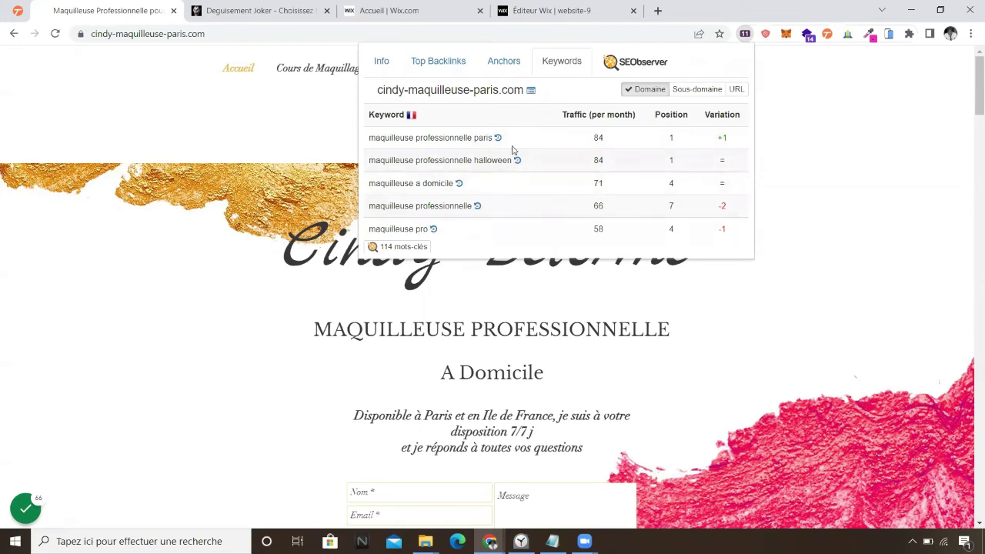
# Step: Open the makeup site's full domain report in SEObserver and view its complete list of SEObserver keywords
pyautogui.click(531, 92)
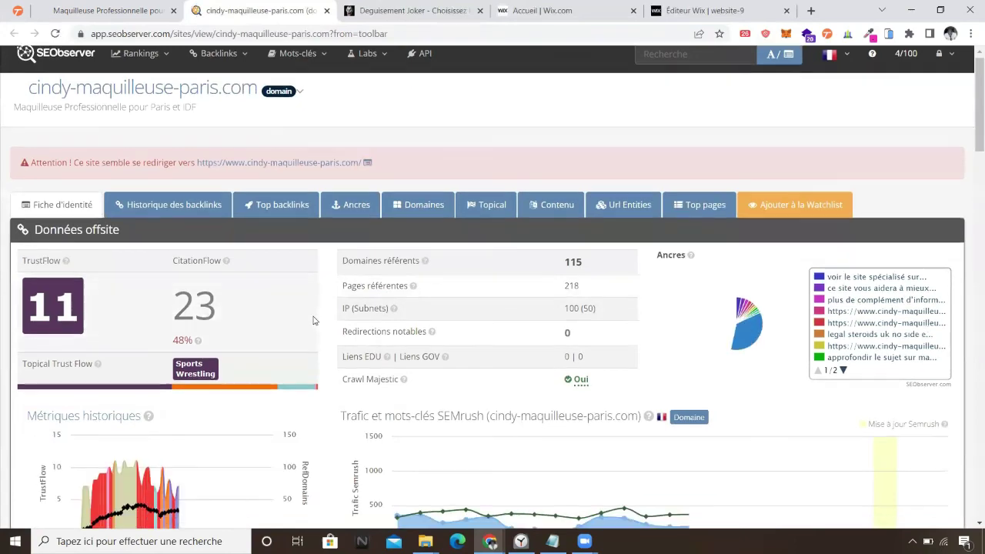
pyautogui.scroll(-2, 313, 323)
pyautogui.scroll(-15, 313, 323)
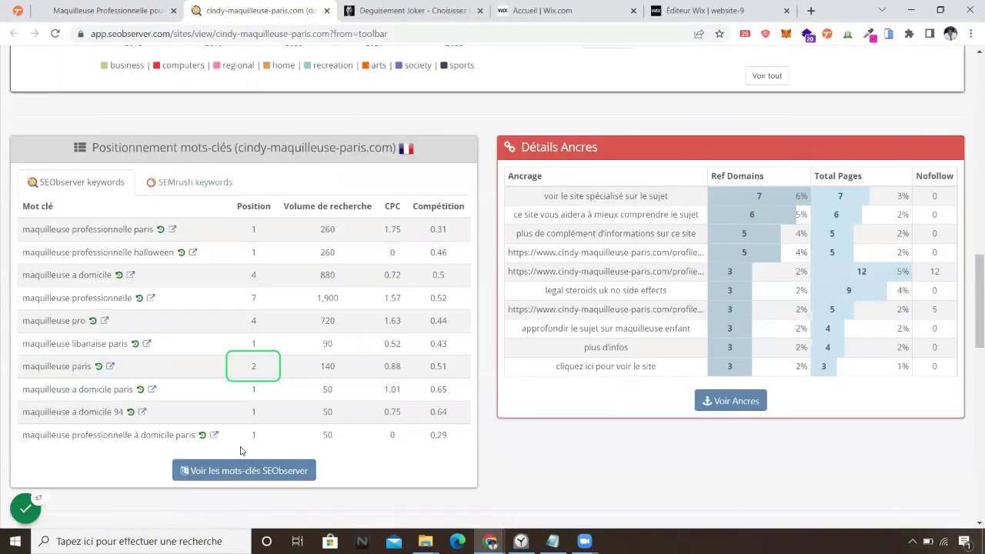
pyautogui.click(245, 468)
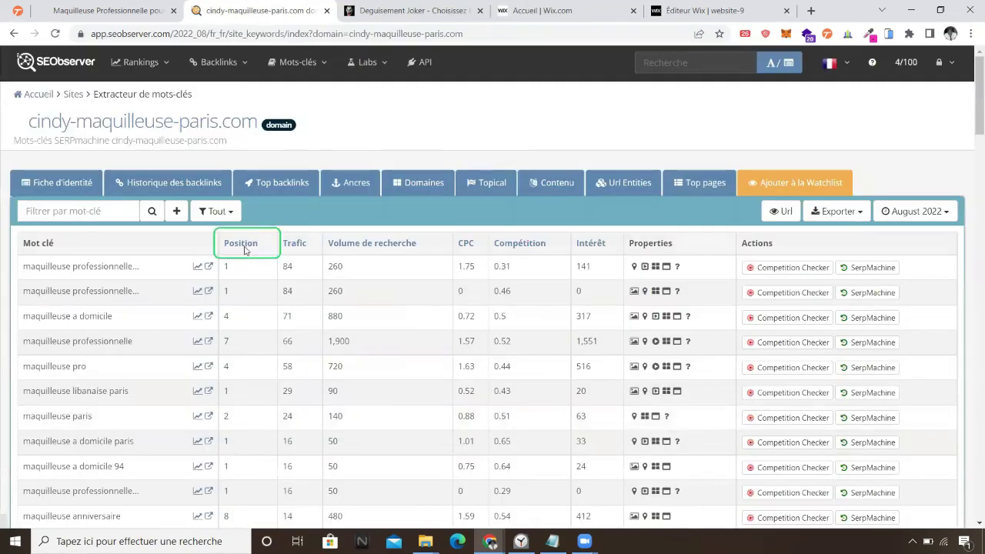
# Step: Sort the keyword list by position in ascending order, review the best-ranked keywords and return to the makeup artist's website
pyautogui.click(242, 244)
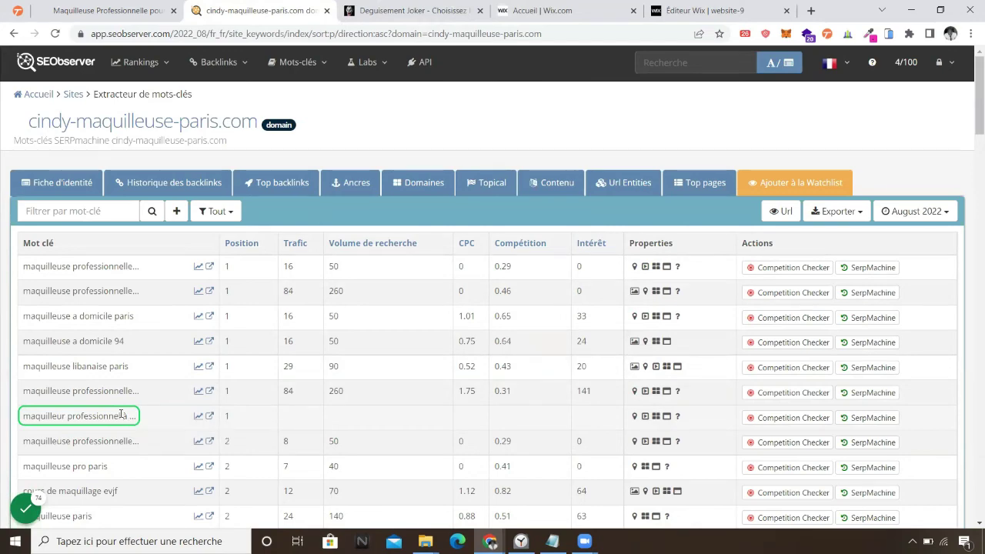
pyautogui.scroll(-1, 126, 414)
pyautogui.scroll(-3, 129, 364)
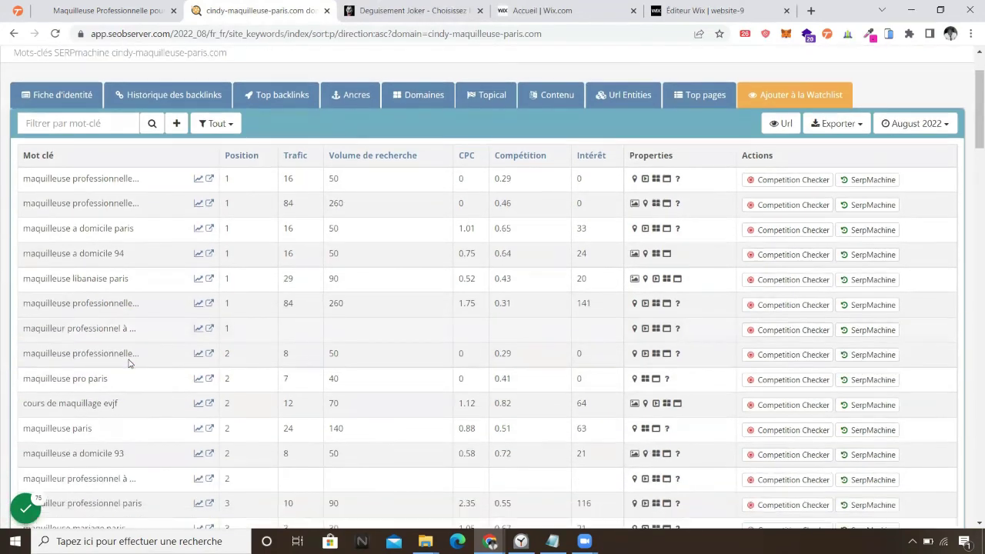
pyautogui.scroll(3, 127, 389)
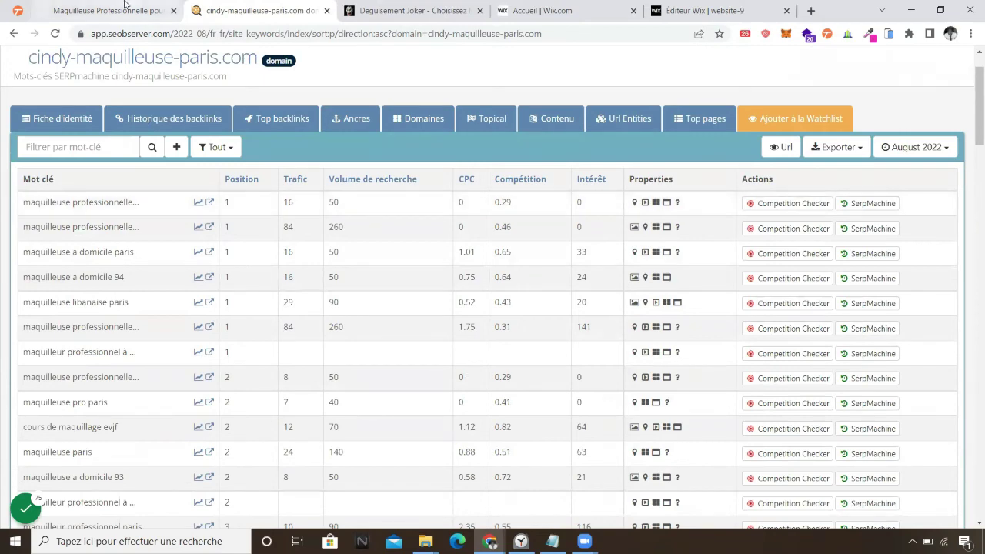
pyautogui.click(69, 7)
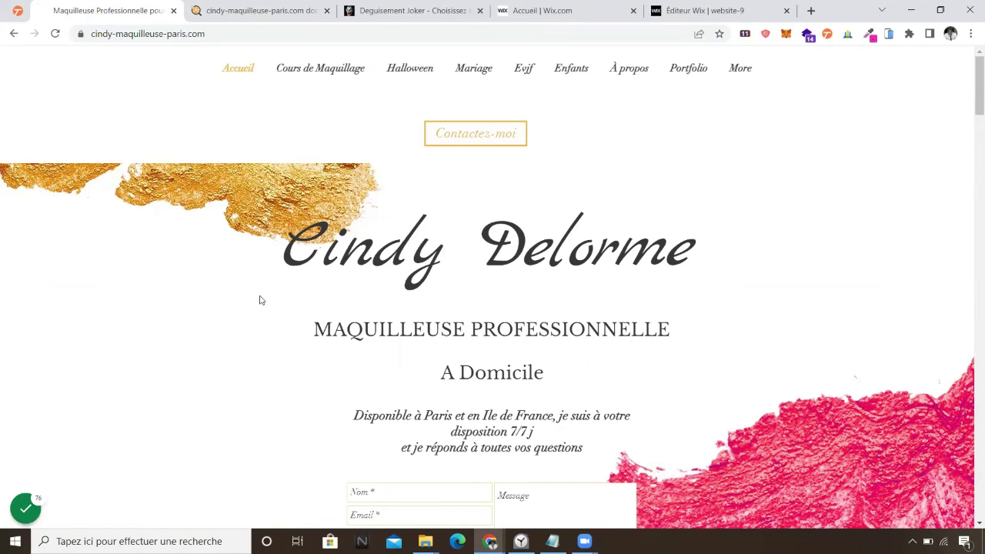
# Step: Switch back to the Wix editor and review the mobile Home page from its header down to the Our Clients section and back up
pyautogui.click(296, 10)
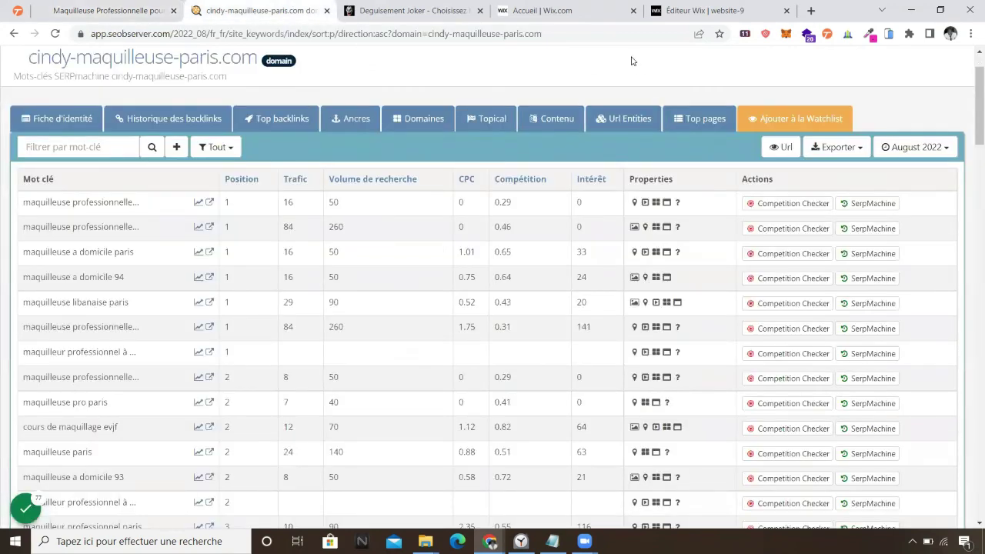
pyautogui.click(679, 10)
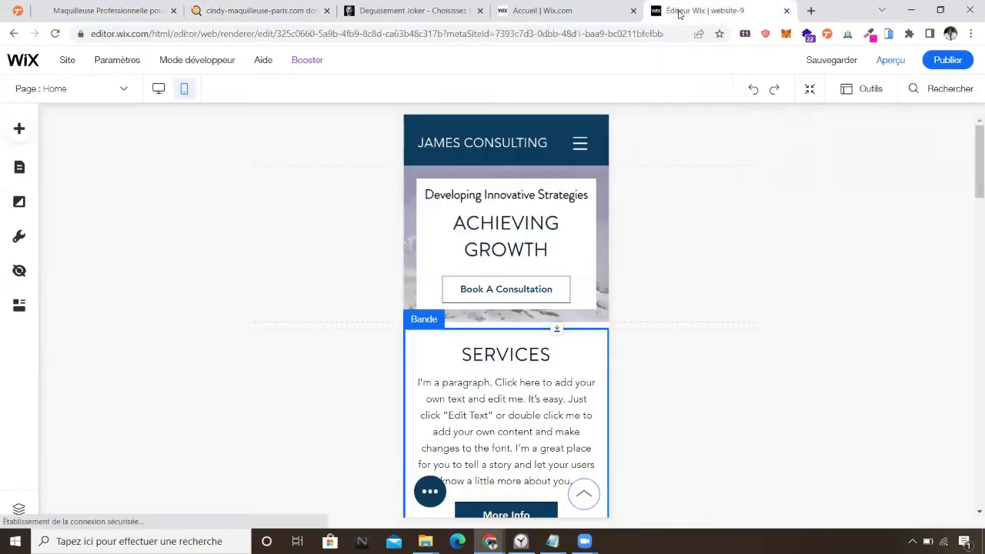
pyautogui.scroll(-1, 438, 439)
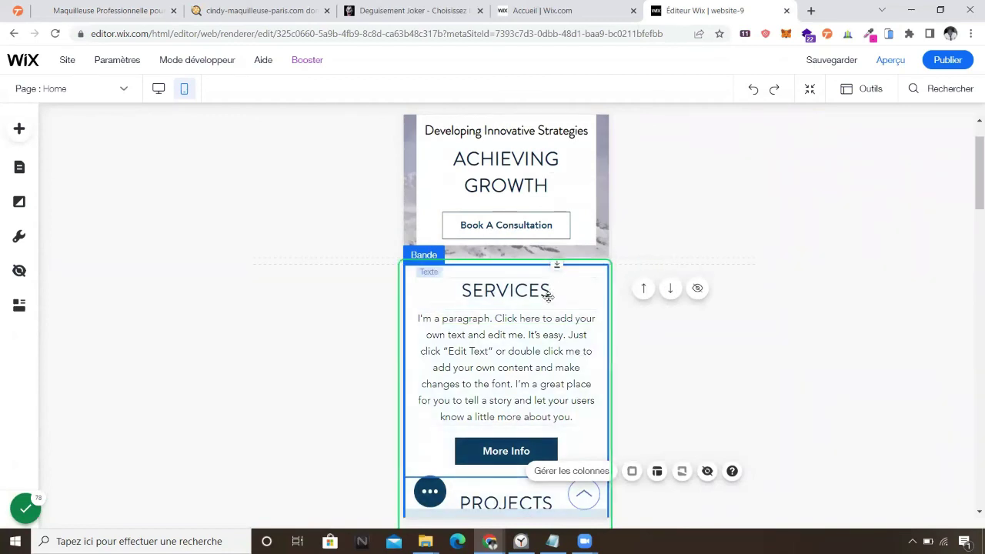
pyautogui.scroll(-1, 526, 332)
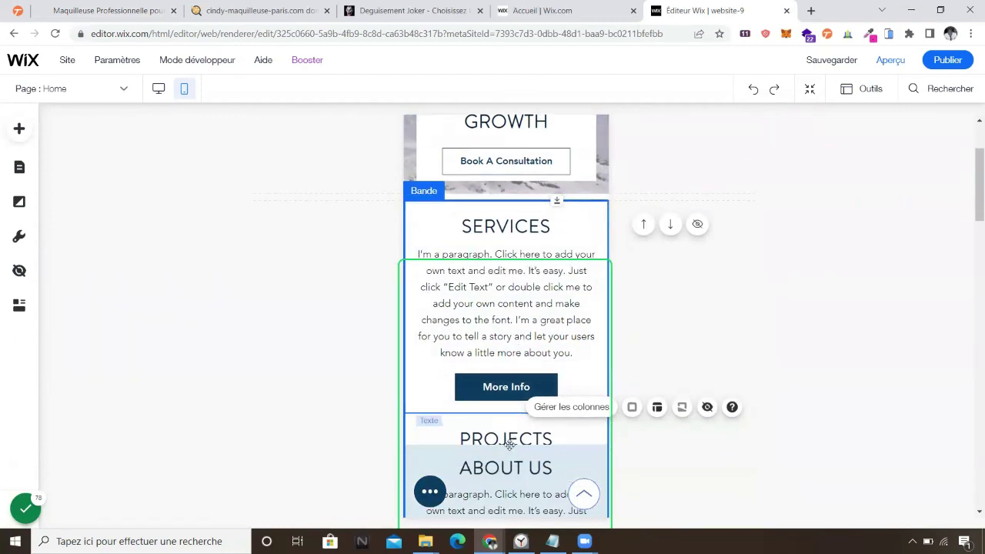
pyautogui.scroll(-3, 364, 373)
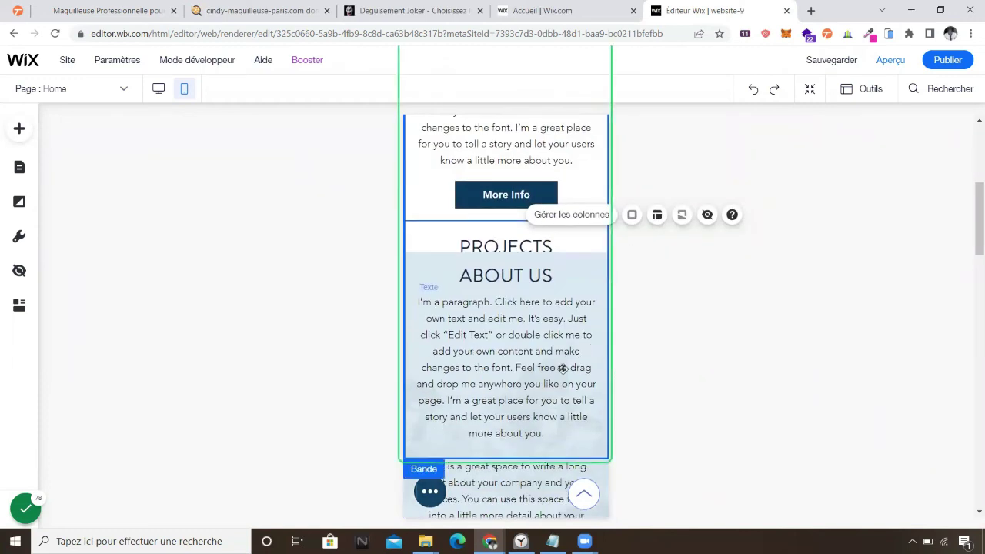
pyautogui.scroll(1, 562, 370)
pyautogui.scroll(4, 562, 370)
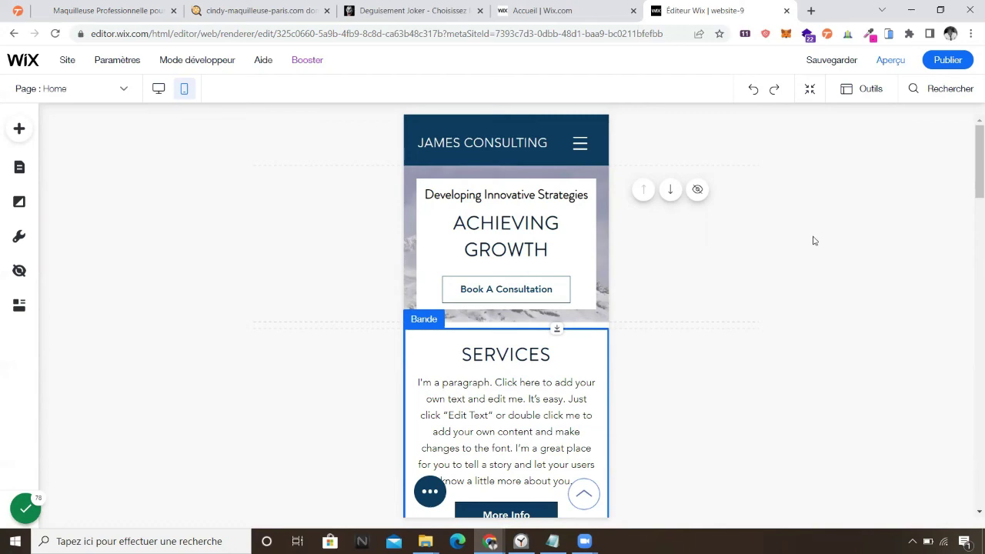
pyautogui.scroll(-3, 504, 281)
pyautogui.scroll(-8, 499, 285)
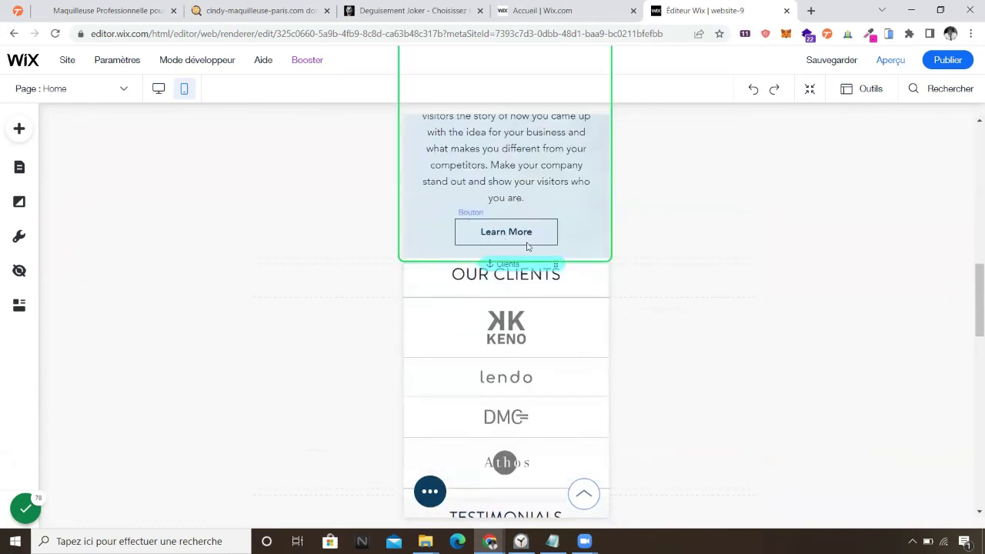
pyautogui.scroll(5, 526, 247)
pyautogui.scroll(3, 526, 251)
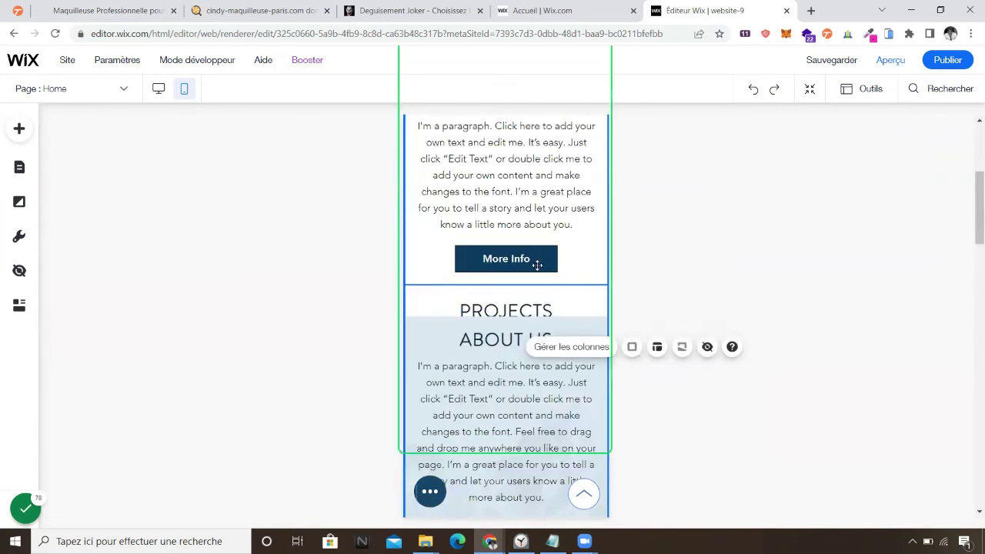
pyautogui.scroll(3, 492, 337)
pyautogui.scroll(2, 492, 337)
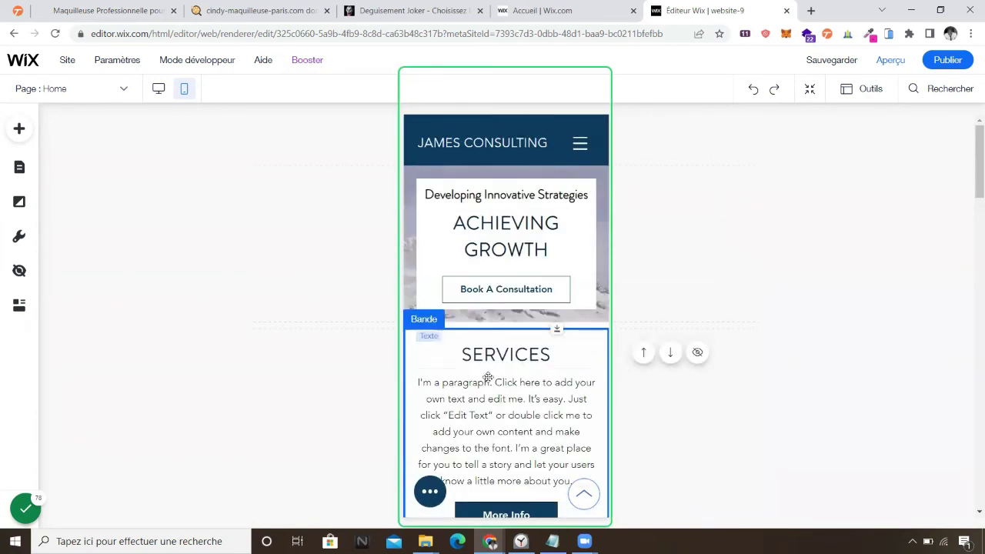